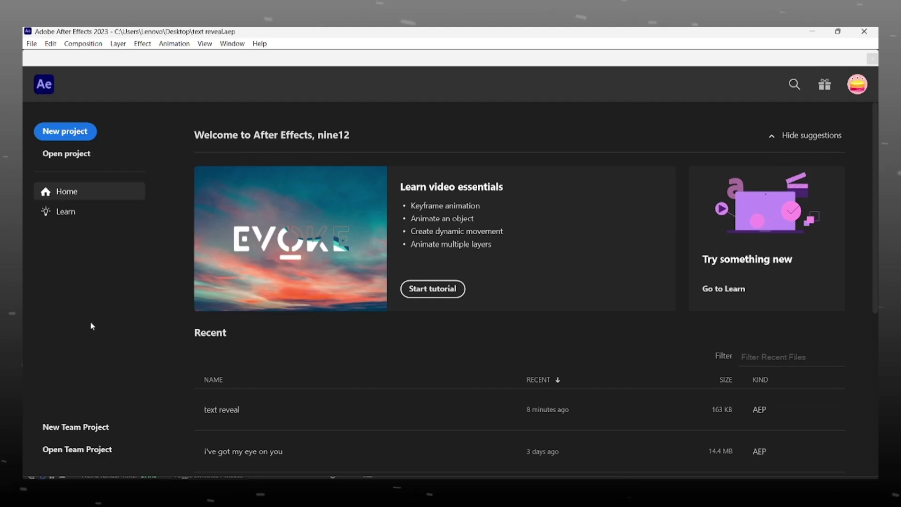
Create a new project containing Comp 1 at 1920×1080, 30 fps and 5 seconds
left_click(66, 131)
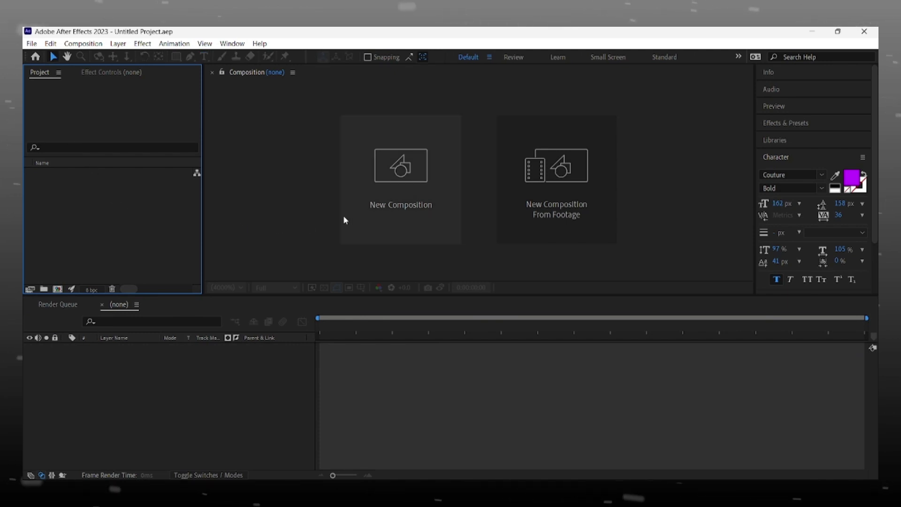
left_click(376, 211)
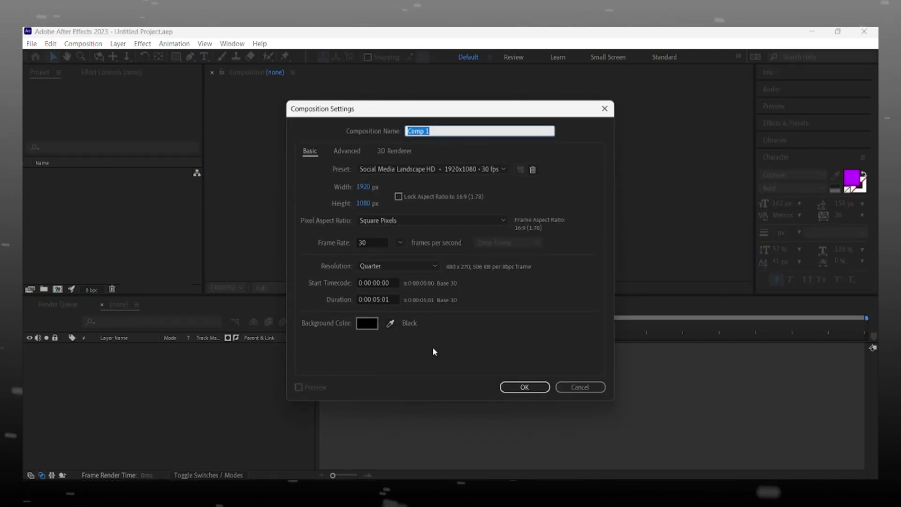
left_click(525, 387)
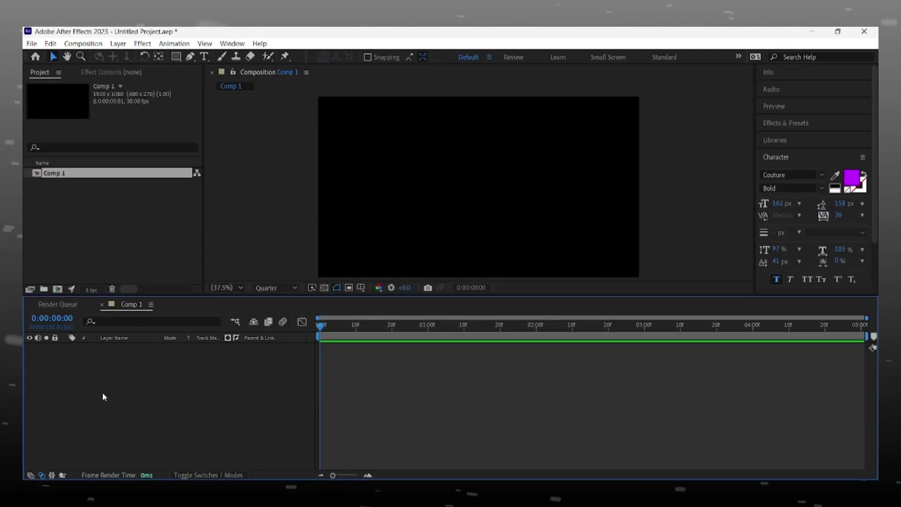
left_click(148, 249)
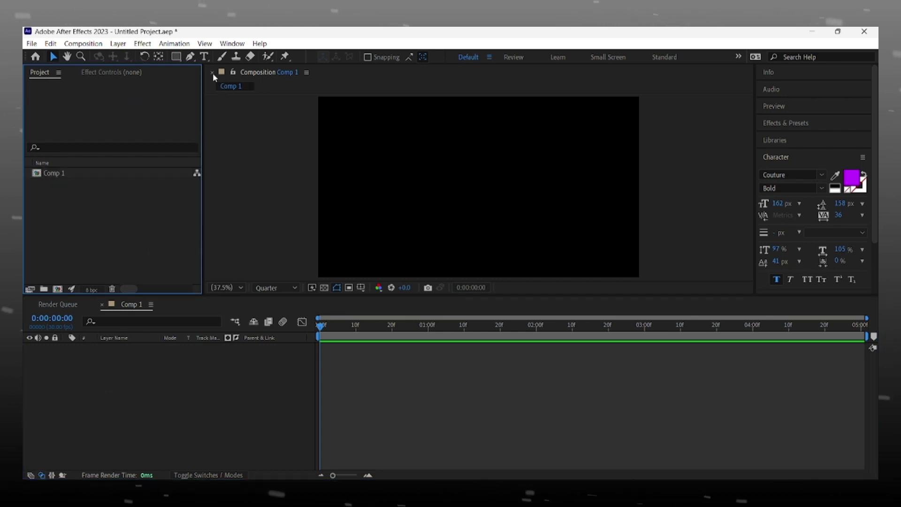
Draw a long thin white rectangle as a line and centre it horizontally in Comp 1
key("q")
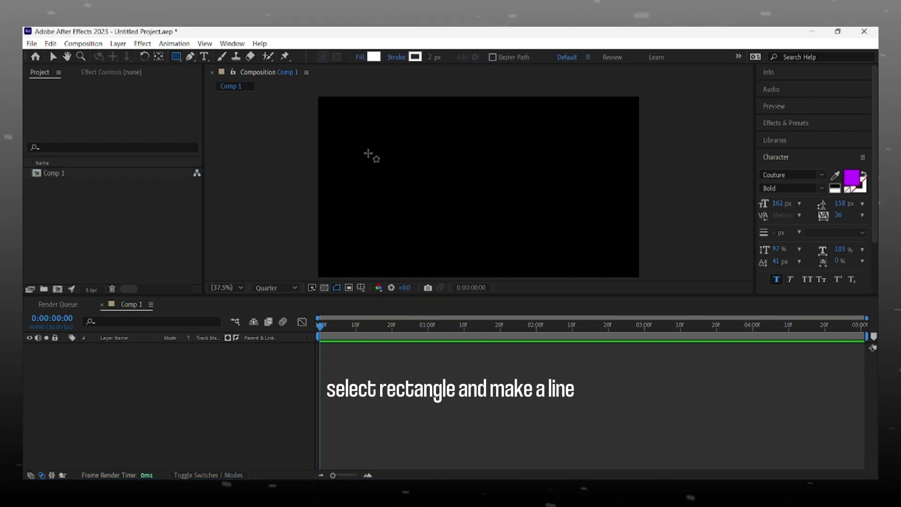
left_click_drag(368, 153, 581, 155)
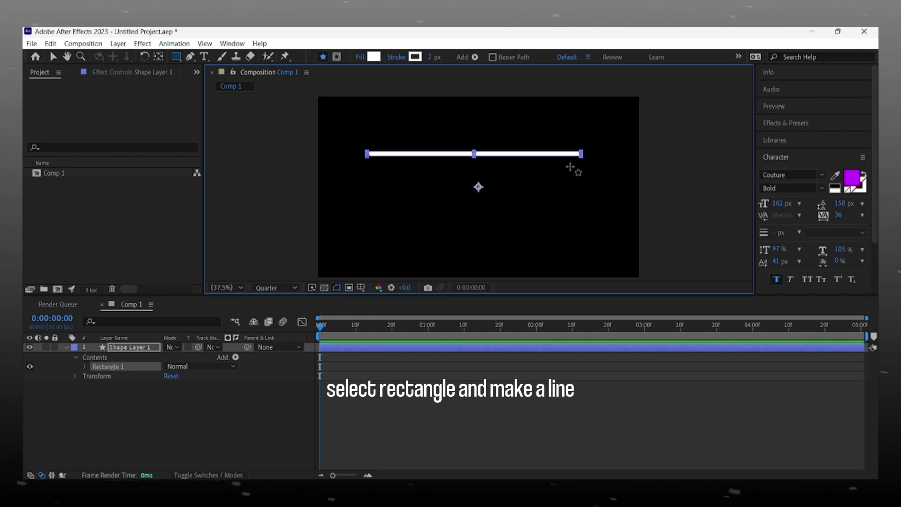
left_click(158, 58)
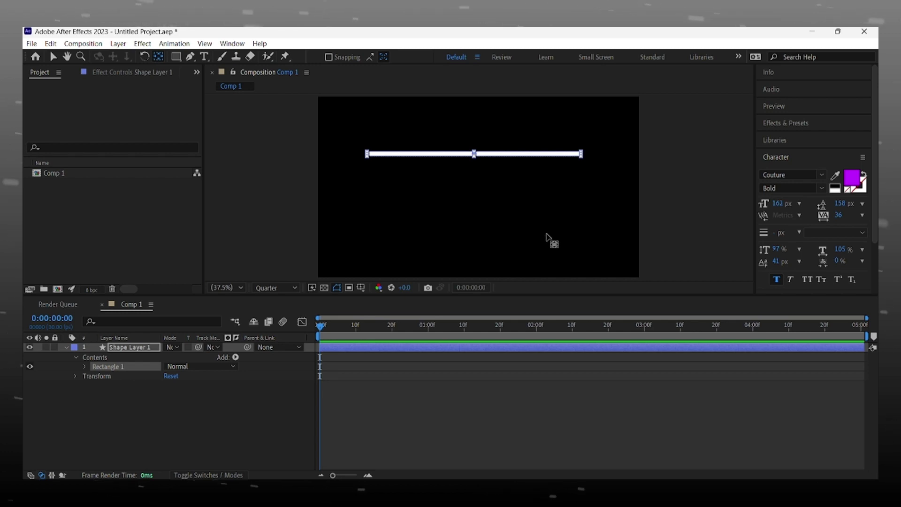
left_click(765, 159)
left_click(773, 208)
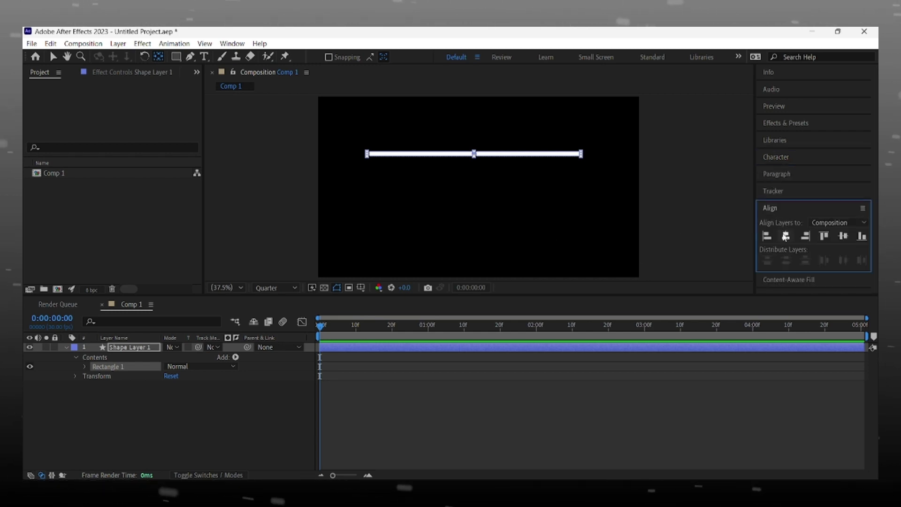
left_click(786, 236)
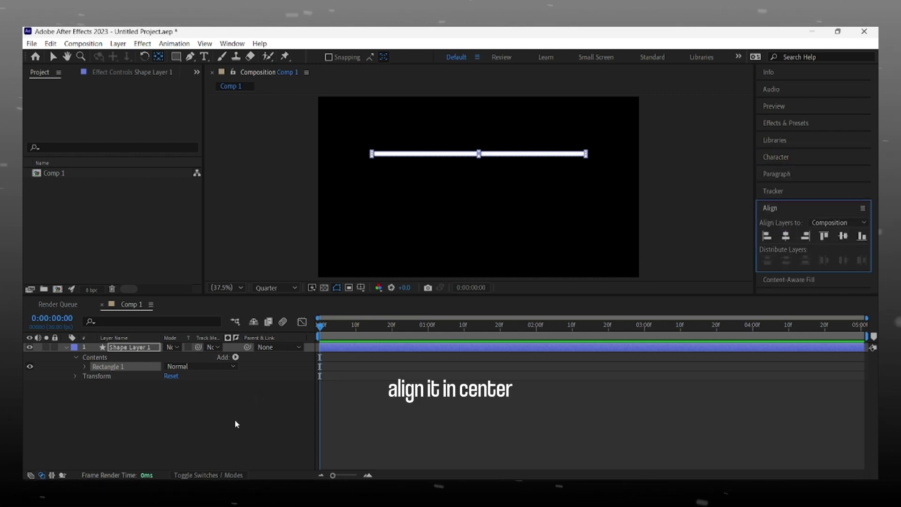
Keyframe the line's horizontal Scale from 0 at frame 0 to 100 at frame 10
left_click(160, 415)
key("s")
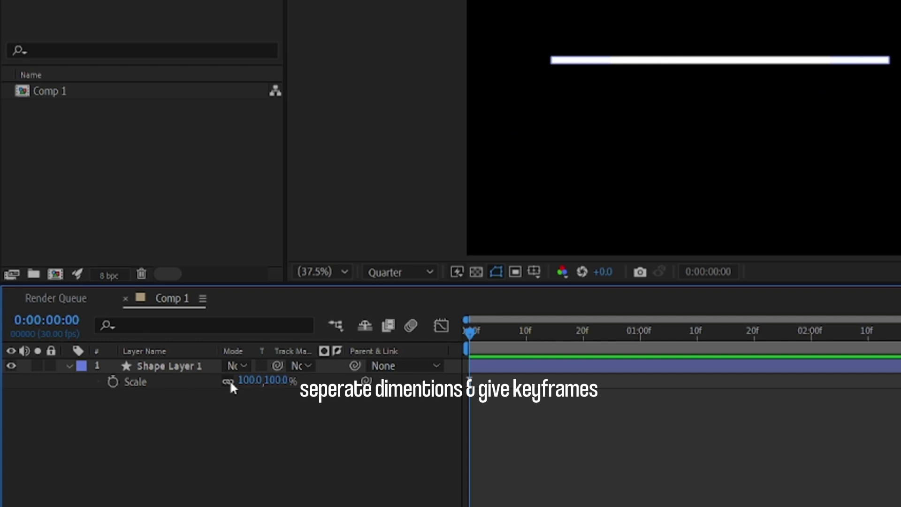
left_click(112, 381)
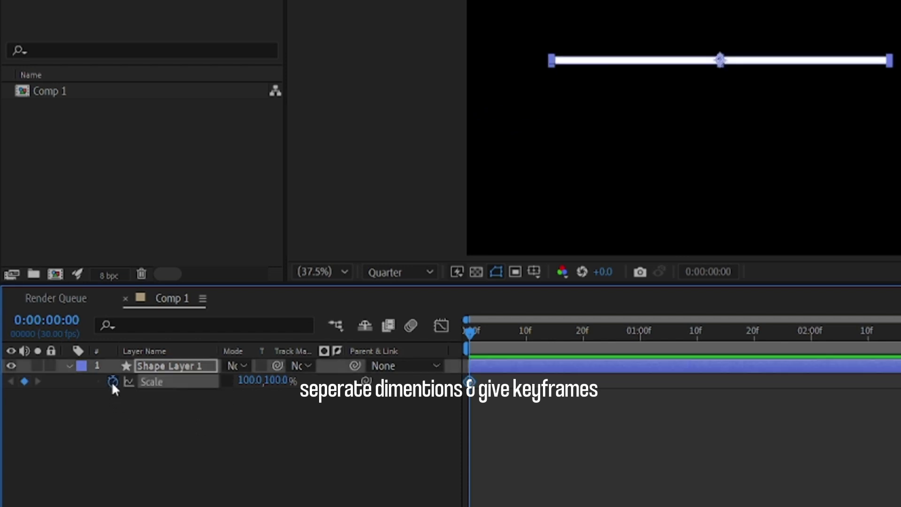
left_click(256, 381)
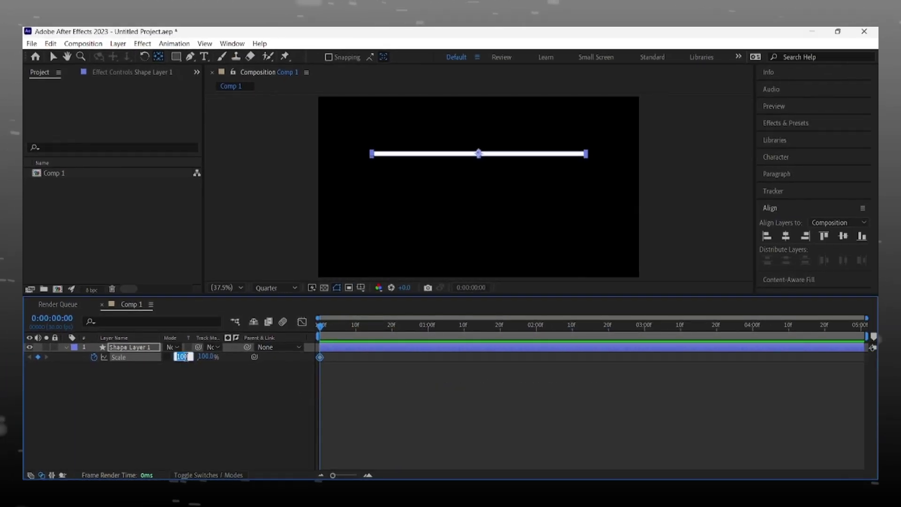
type("0")
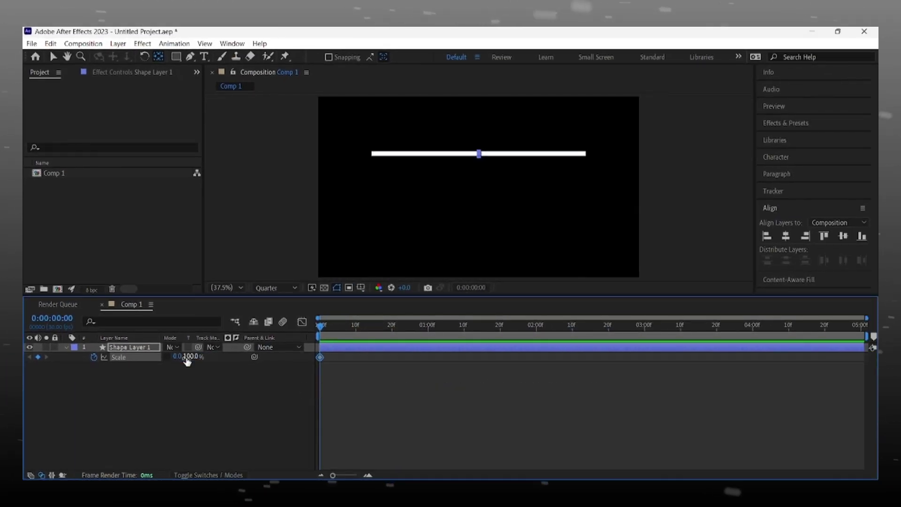
key("Return")
left_click_drag(320, 326, 355, 338)
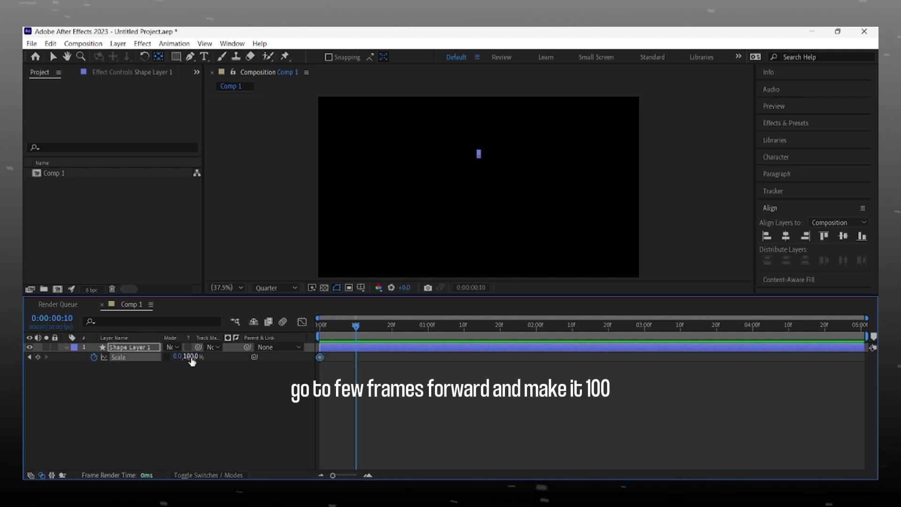
left_click(176, 359)
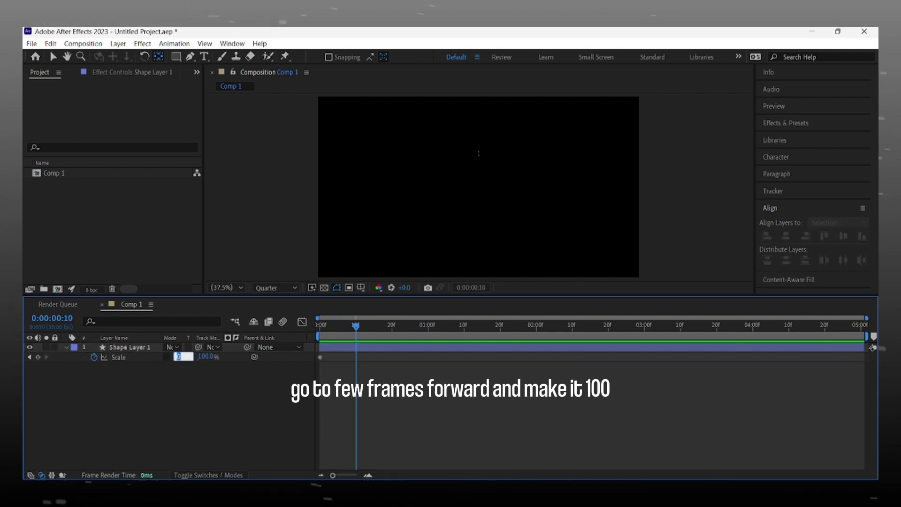
type("100")
key("Return")
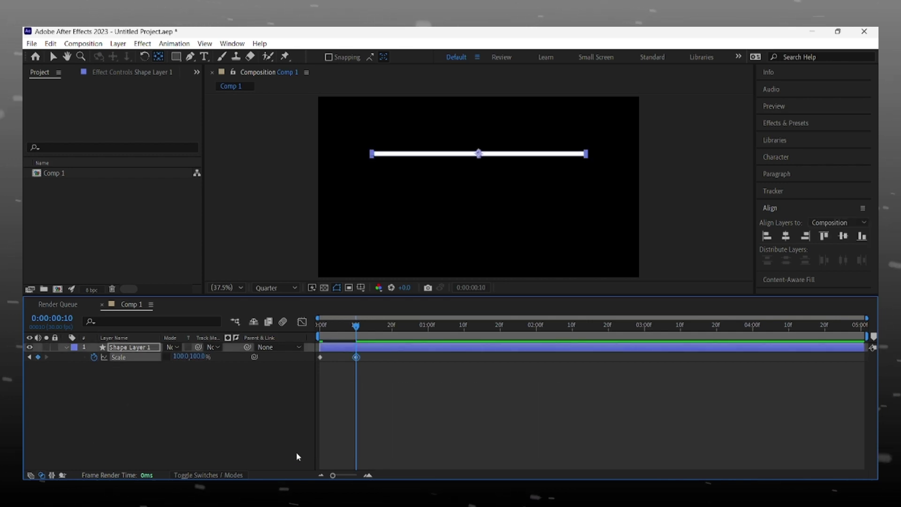
Preview the line growing from the centre and return to the first frame
left_click(296, 457)
left_click_drag(356, 328, 312, 333)
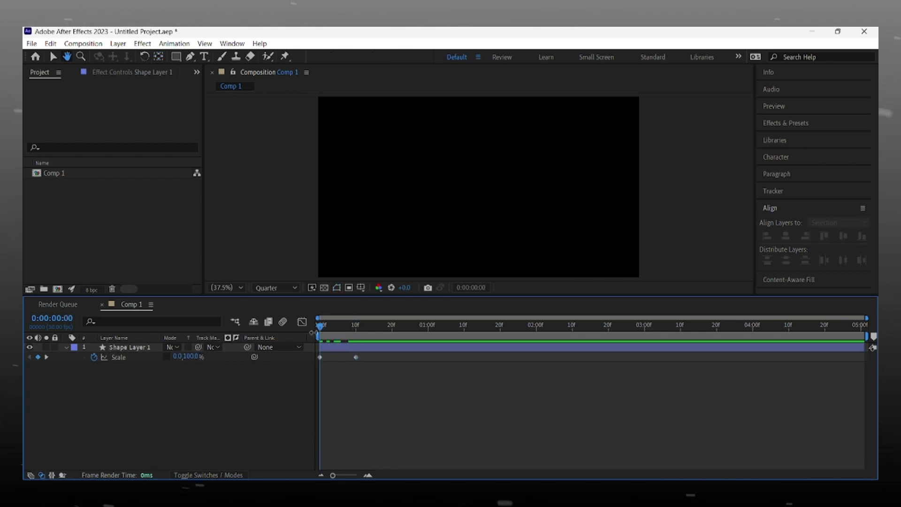
key("space")
key("space")
left_click_drag(393, 327, 323, 352)
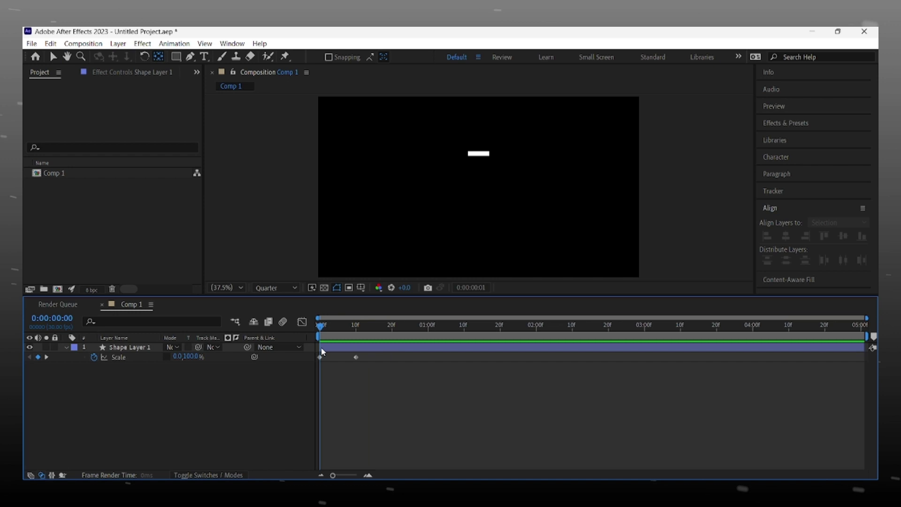
Add a text layer reading '912 edits' in the composition
left_click(204, 56)
left_click(382, 178)
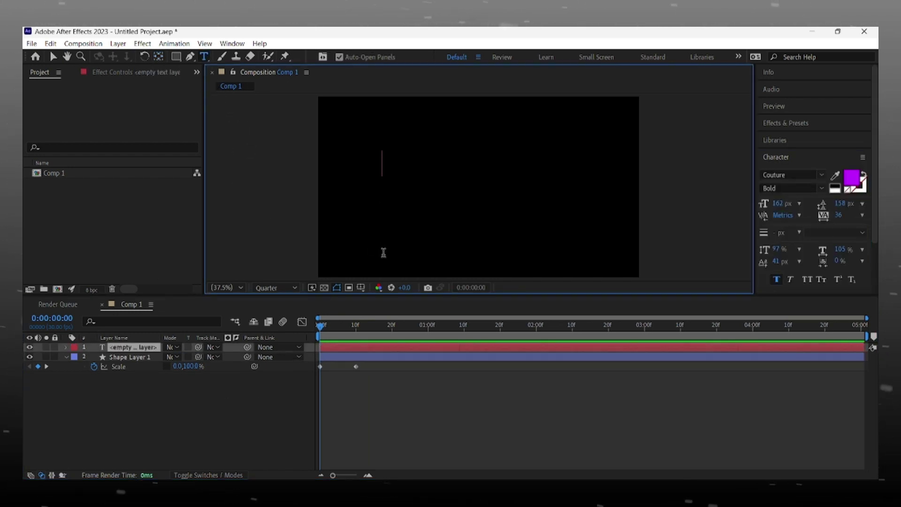
type("912 edits")
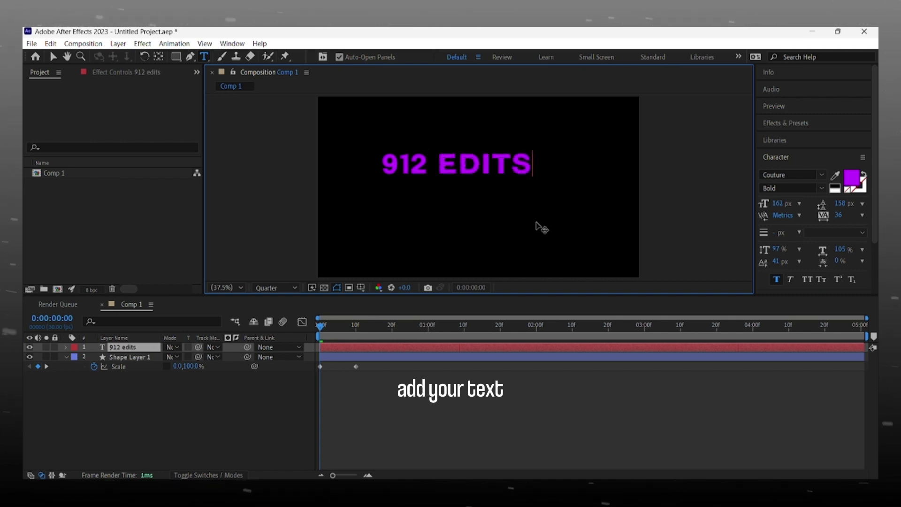
left_click(779, 157)
Centre 912 EDITS horizontally and vertically and move its anchor point to its centre
left_click(774, 208)
left_click(786, 236)
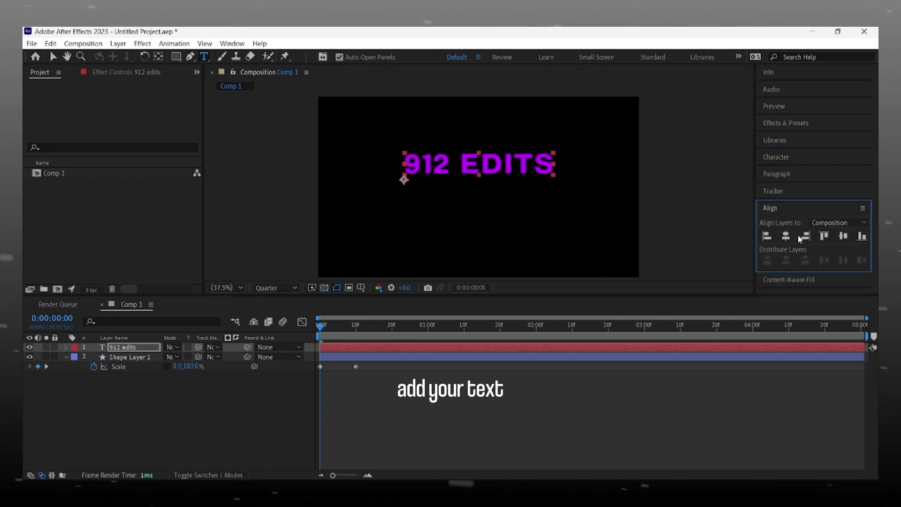
left_click(838, 236)
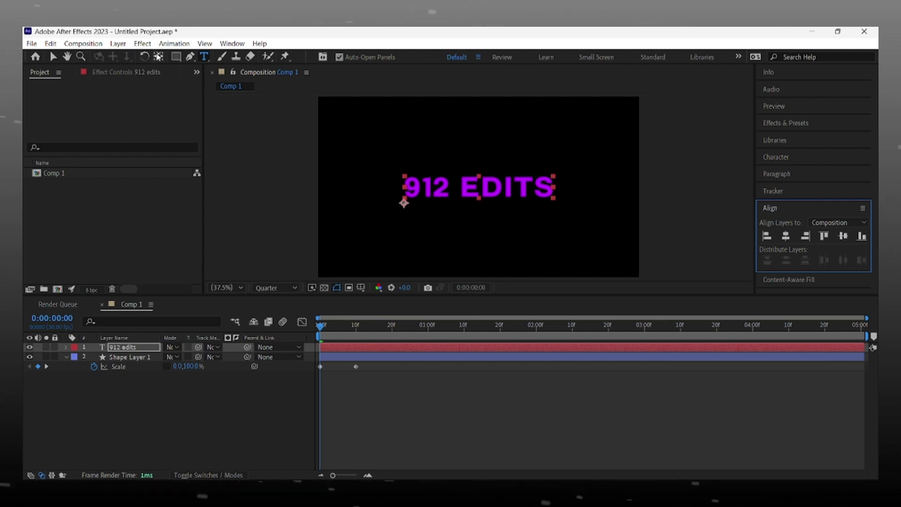
left_click(159, 57)
key("ctrl+alt+Home")
left_click(215, 422)
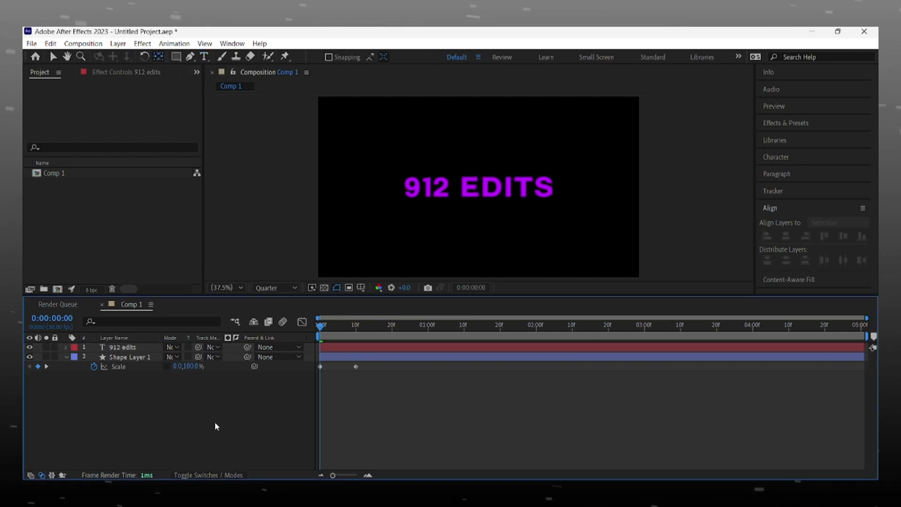
At frame 10, nudge the white line slightly lower so it sits just above the text
left_click_drag(321, 329, 355, 329)
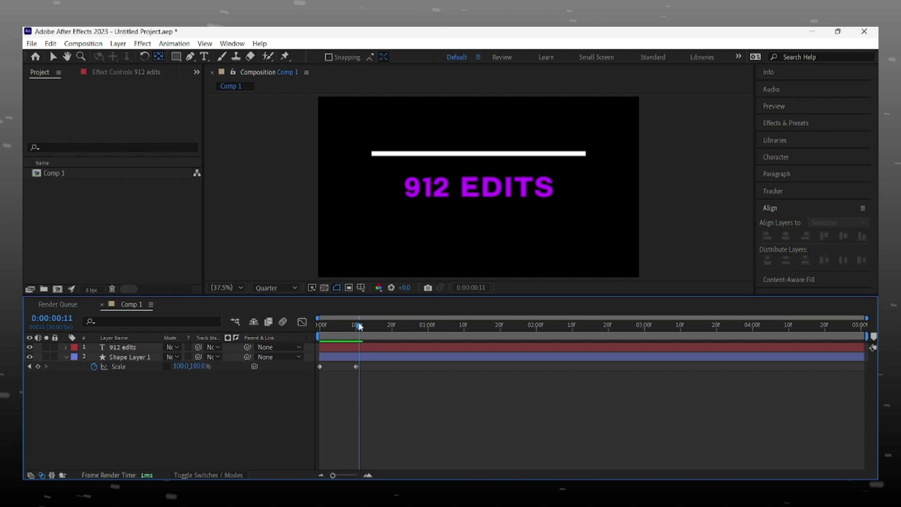
left_click(330, 358)
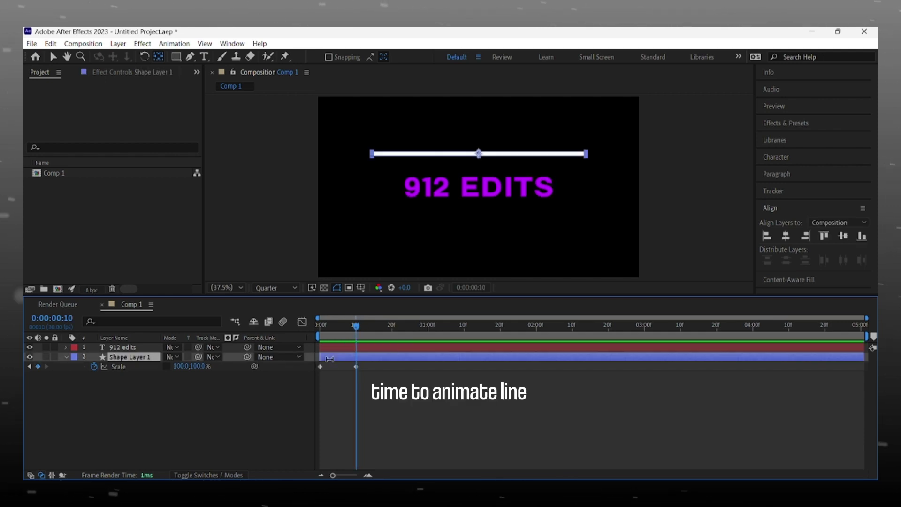
left_click(53, 57)
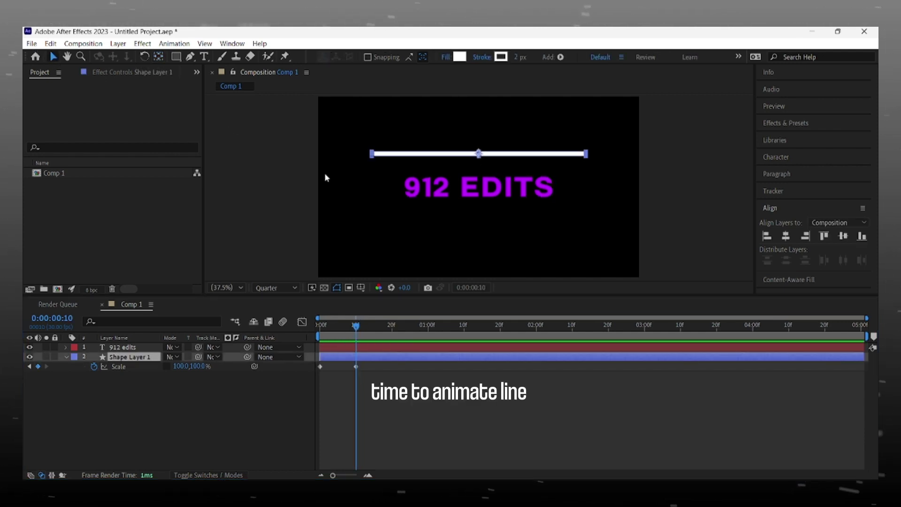
left_click_drag(482, 156, 482, 162)
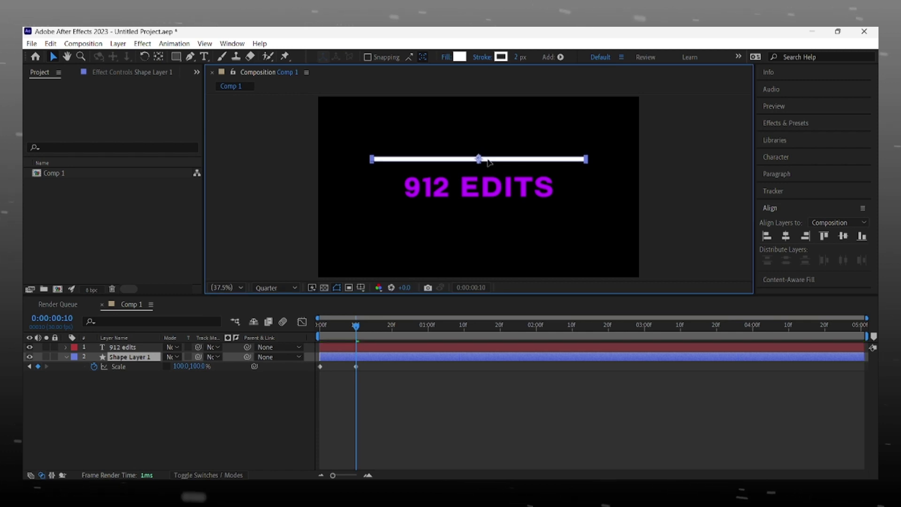
left_click(792, 236)
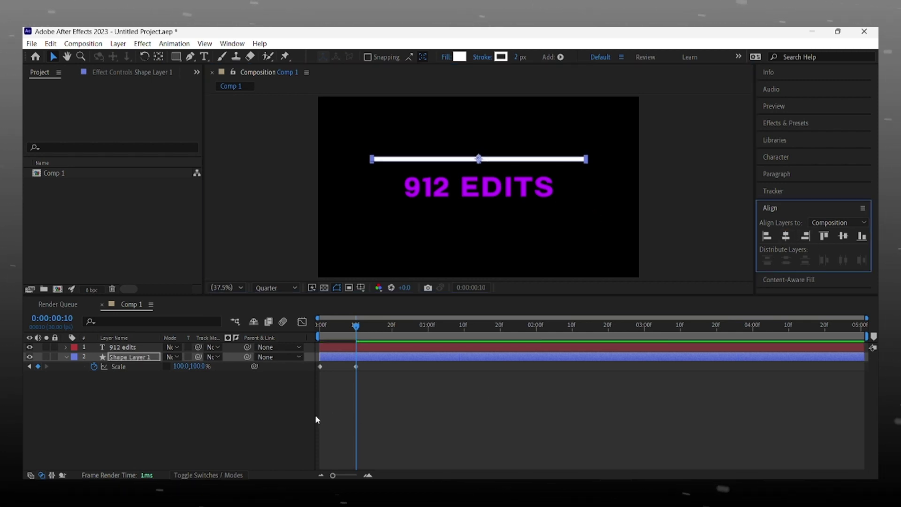
left_click_drag(335, 332, 354, 341)
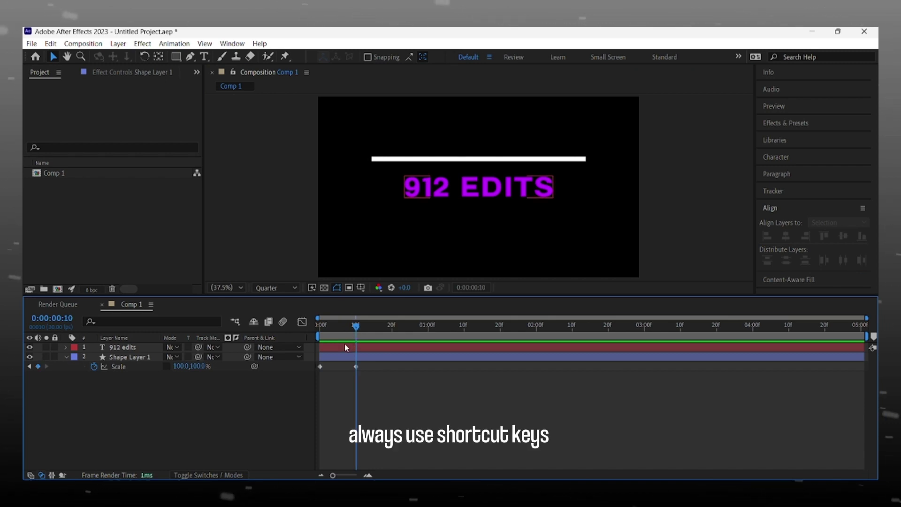
left_click(76, 399)
Add a Position keyframe for the line at frame 10
left_click(119, 358)
key("p")
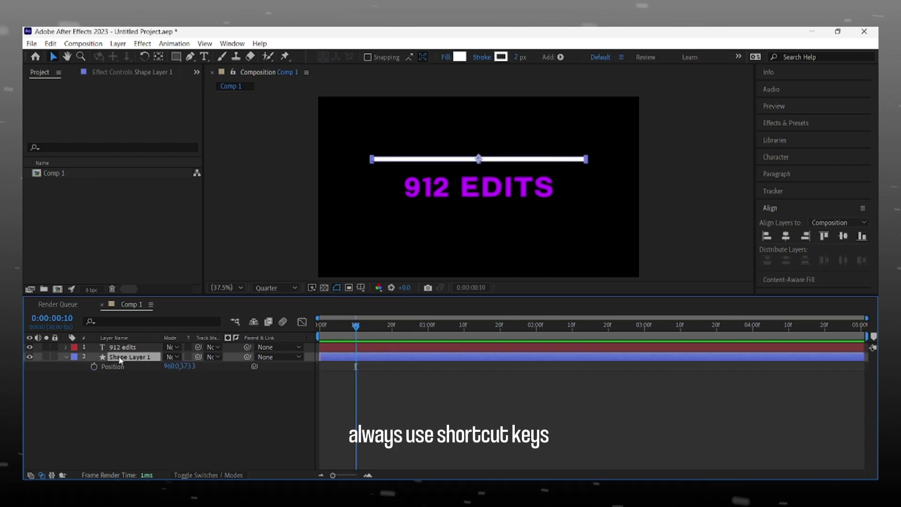
left_click(94, 367)
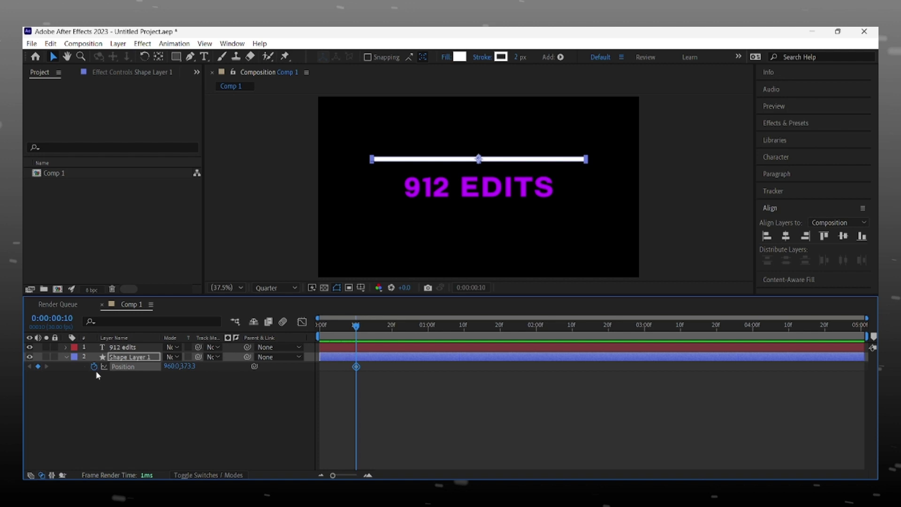
key("p")
key("u")
key("u")
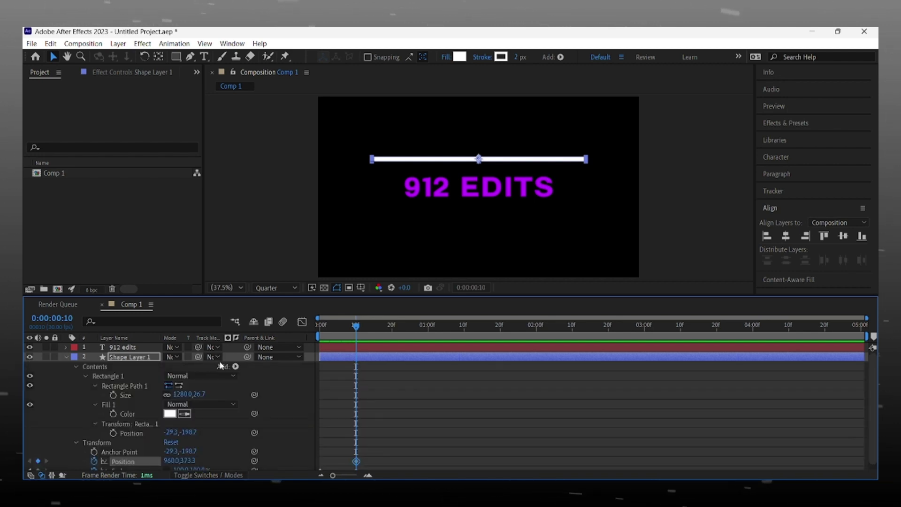
key("u")
key("u")
left_click(162, 411)
left_click(147, 361)
key("u")
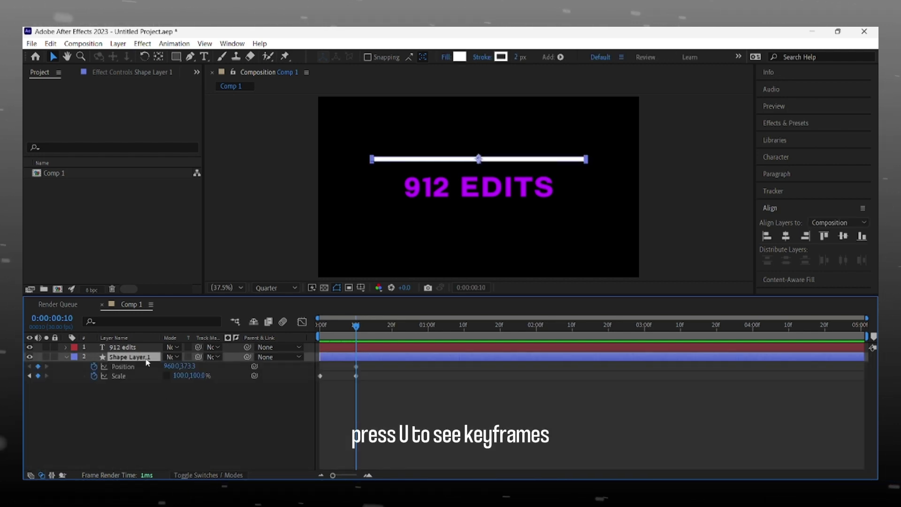
At frame 20, move the line below 912 EDITS (Y 684.3) and preview the slide
left_click_drag(356, 328, 393, 332)
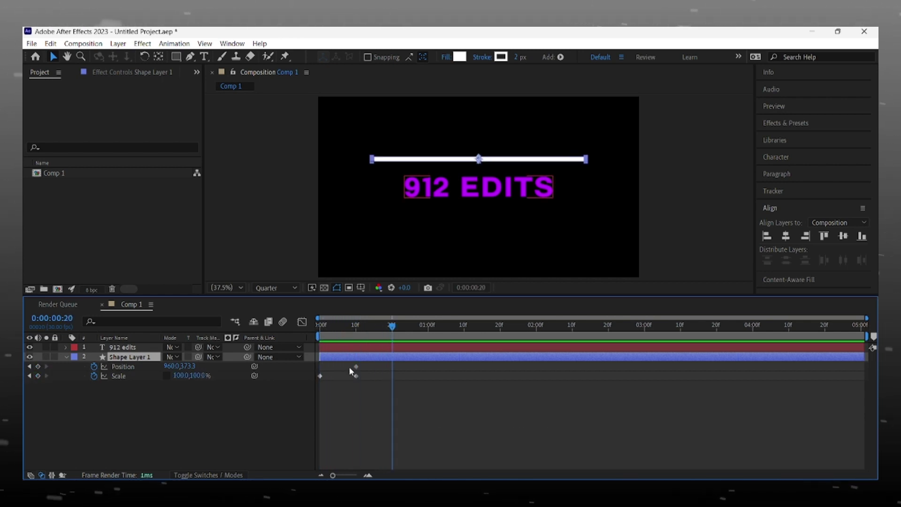
left_click_drag(190, 372, 383, 343)
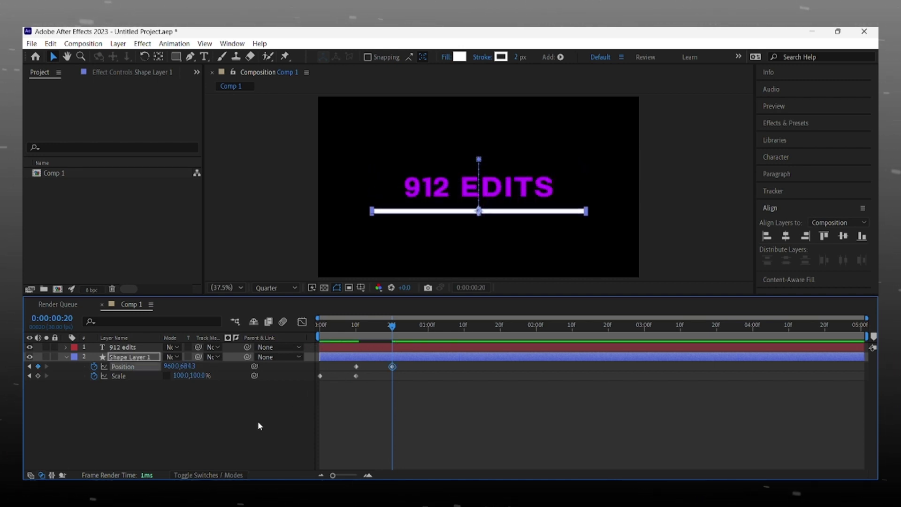
left_click(270, 409)
key("space")
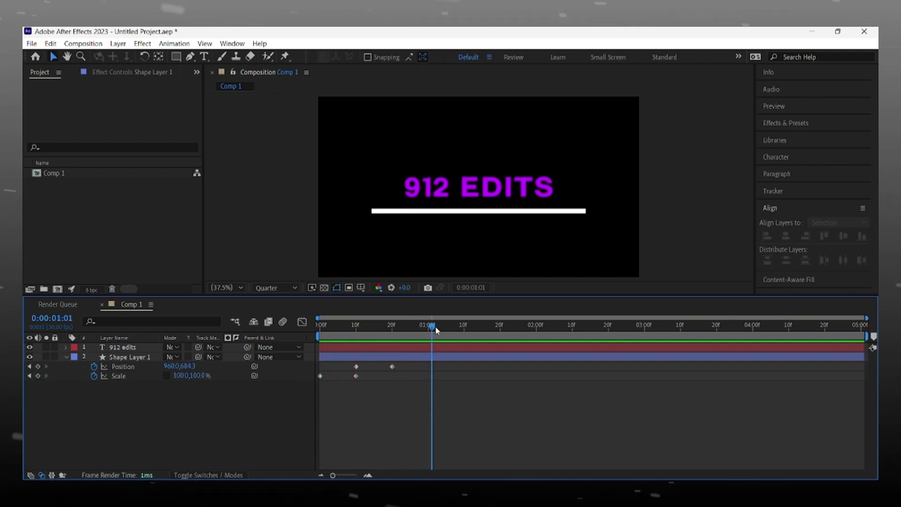
key("space")
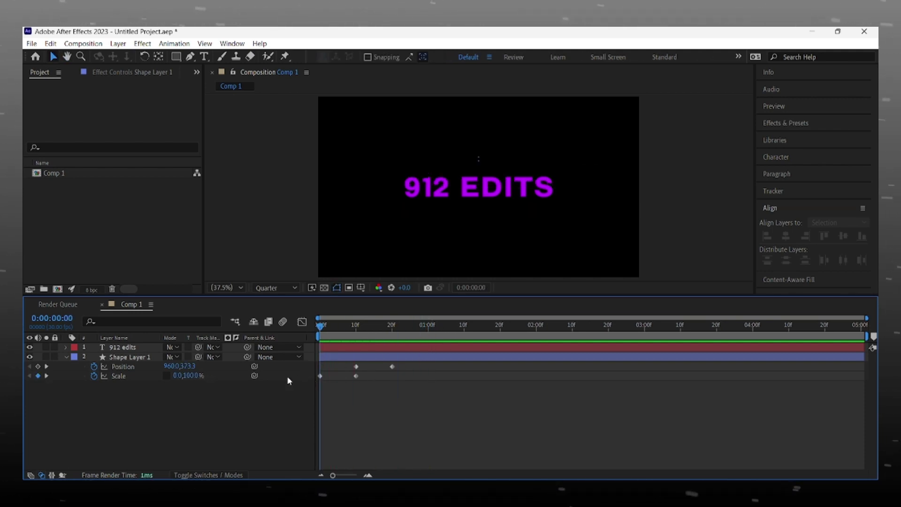
Draw a rectangular mask around 912 EDITS and reveal its Mask Path property
left_click(137, 347)
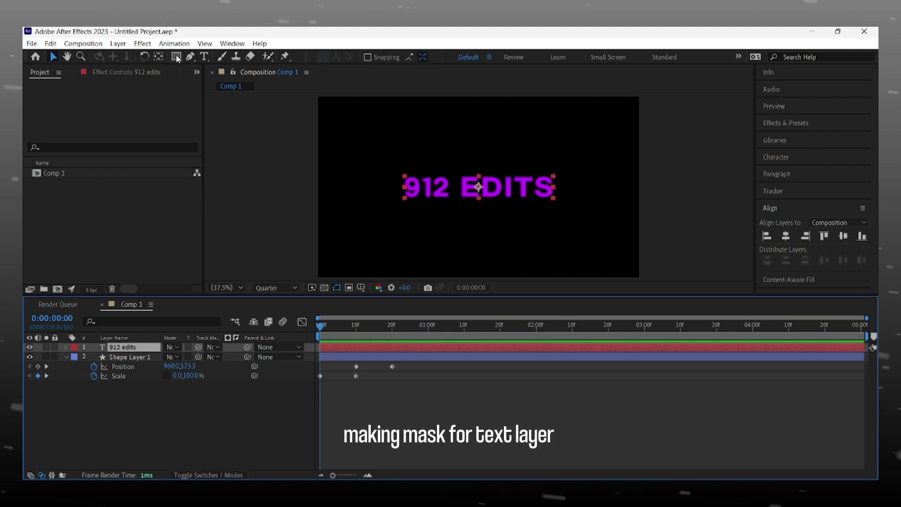
key("q")
left_click_drag(395, 173, 561, 202)
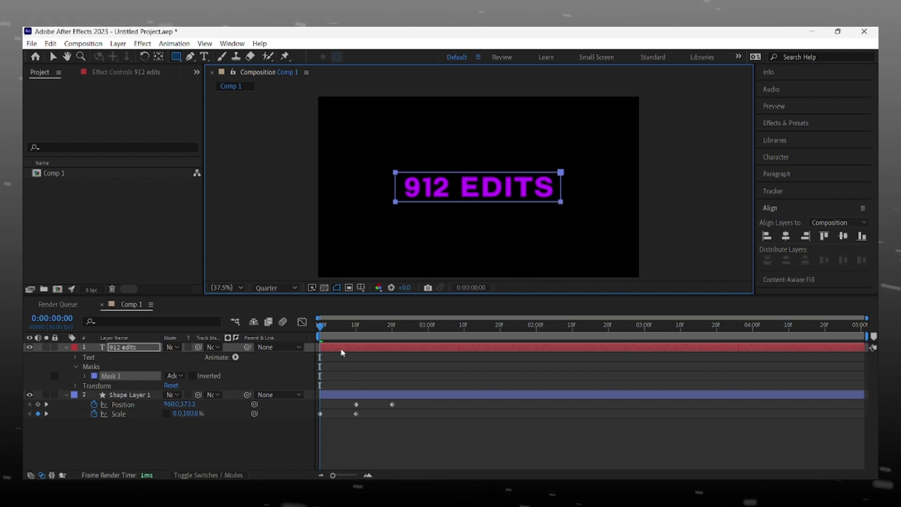
key("m")
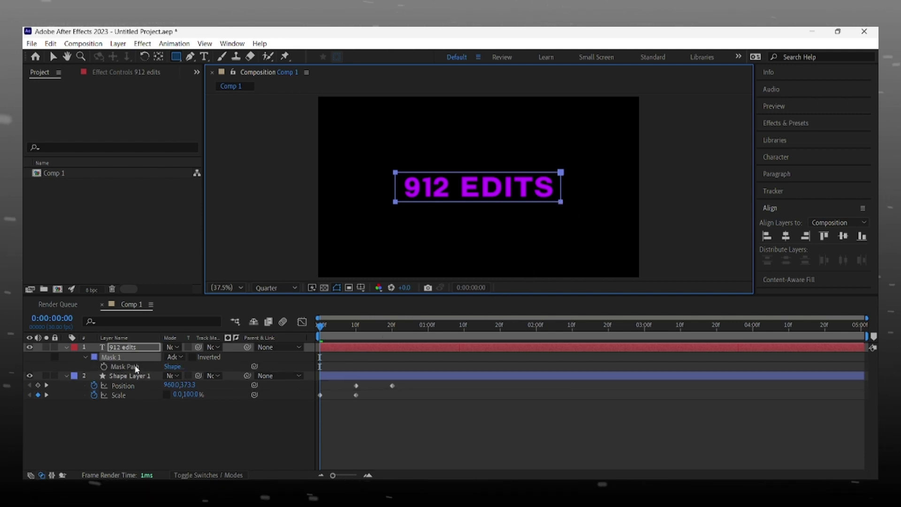
left_click(136, 368)
left_click_drag(333, 328, 354, 336)
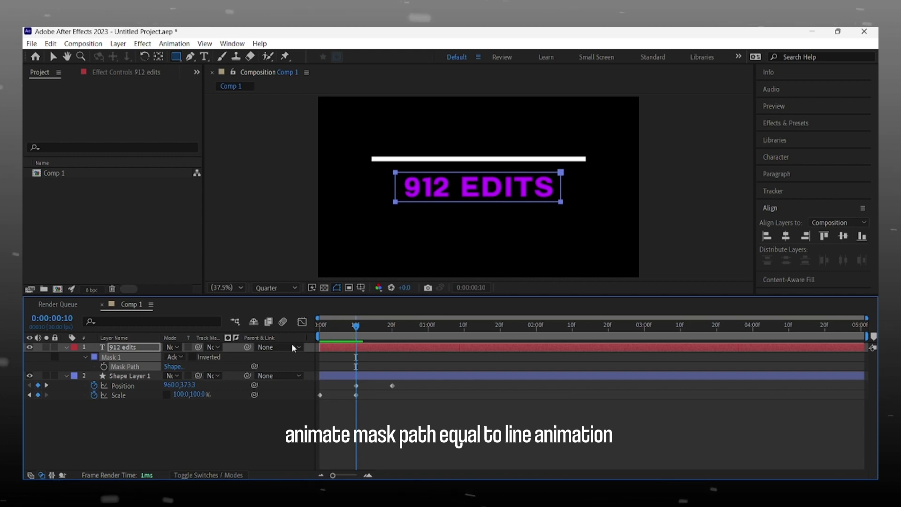
At frame 10, keyframe Mask Path and pull the mask's bottom up to the line, hiding the text
left_click(104, 367)
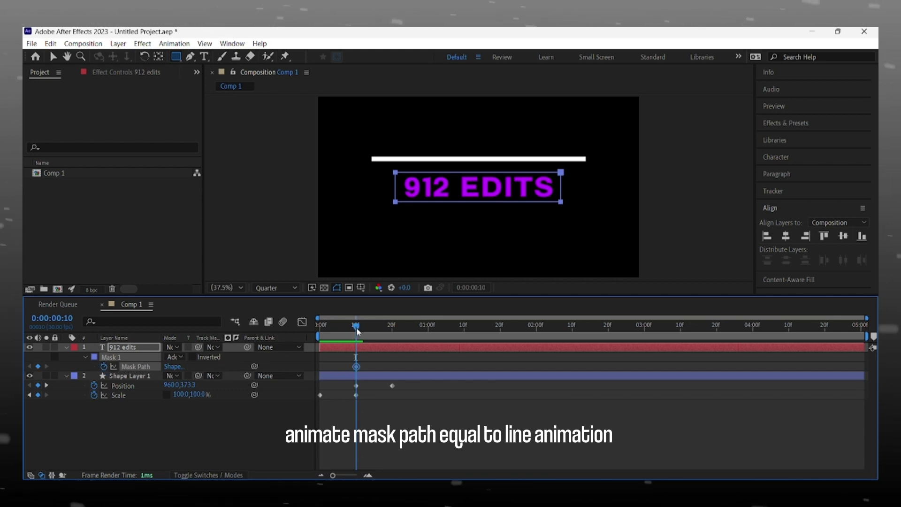
mouse_move(356, 326)
left_mouse_down()
mouse_move(396, 331)
mouse_move(355, 330)
left_mouse_up()
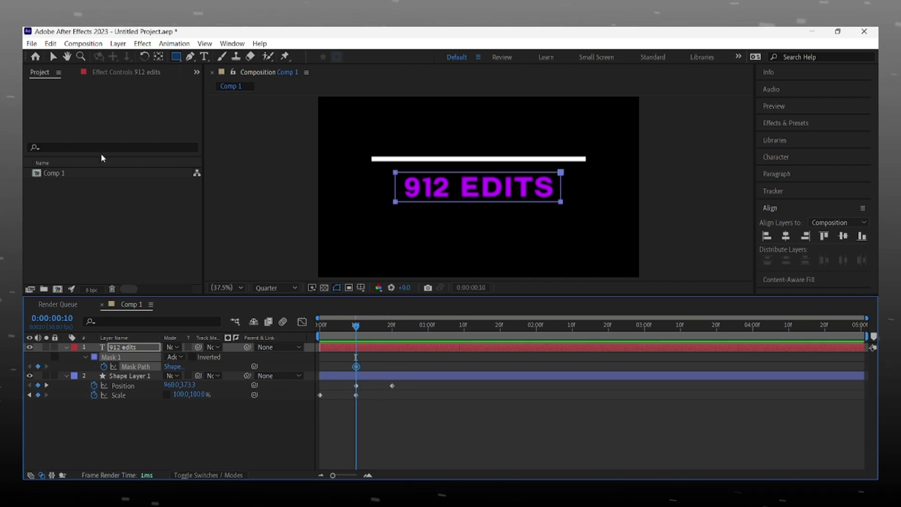
left_click(54, 57)
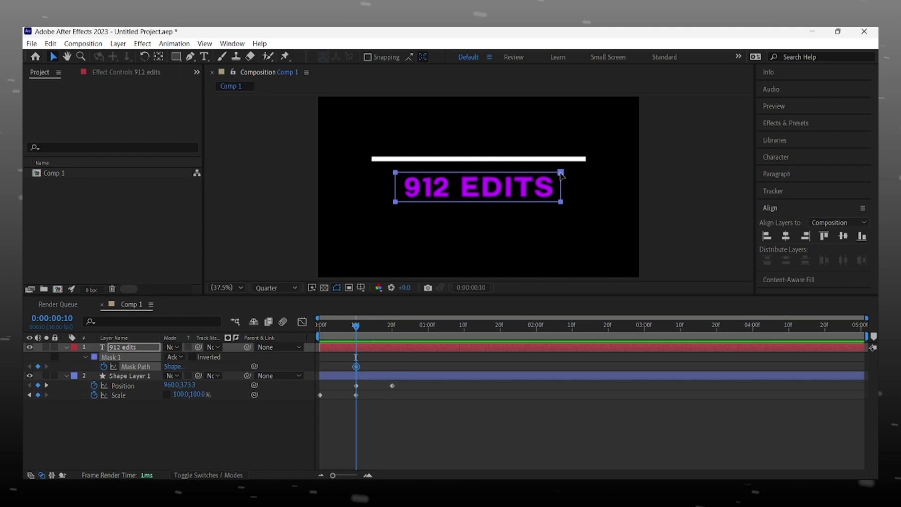
left_click_drag(562, 175, 561, 140)
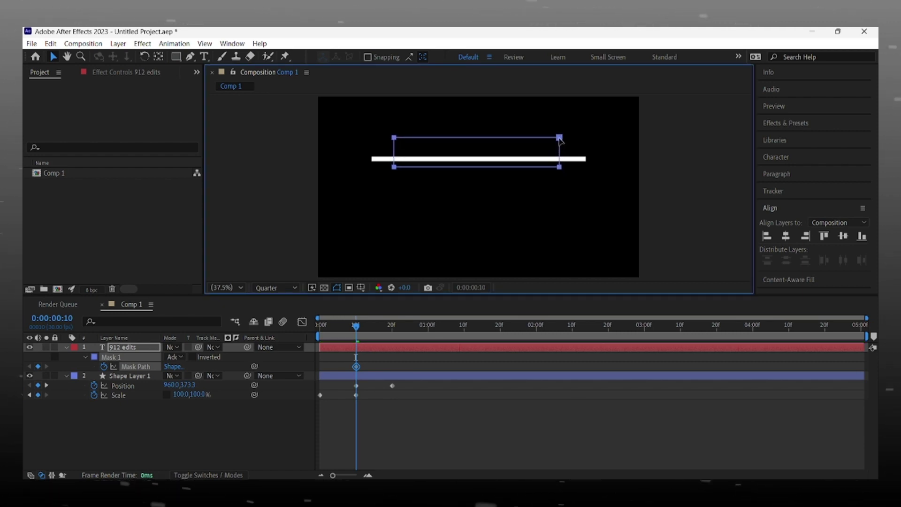
At frame 20, extend the mask down to the line and preview the reveal
left_click_drag(356, 329, 393, 328)
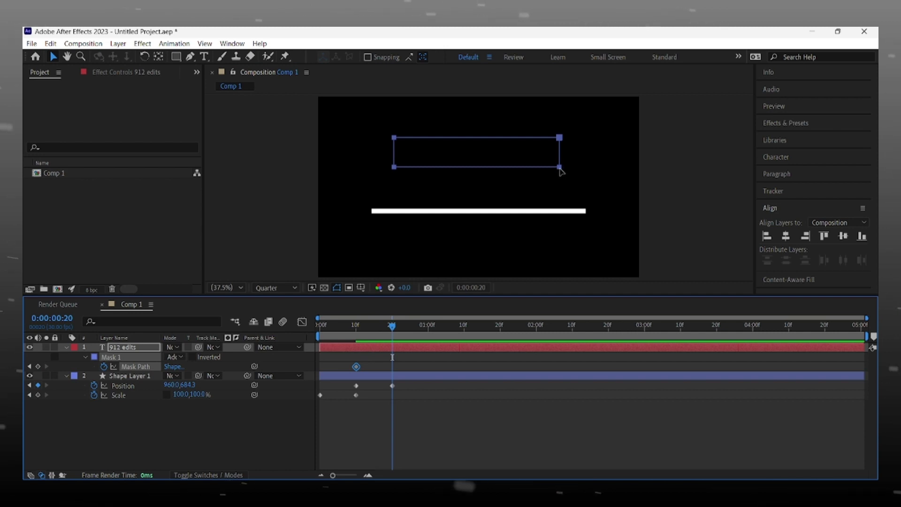
left_click_drag(560, 168, 560, 203)
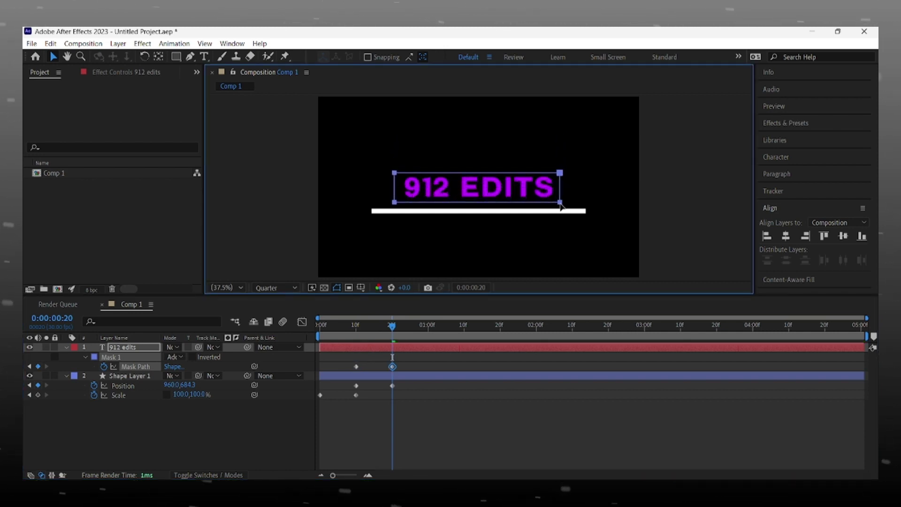
left_click(401, 371)
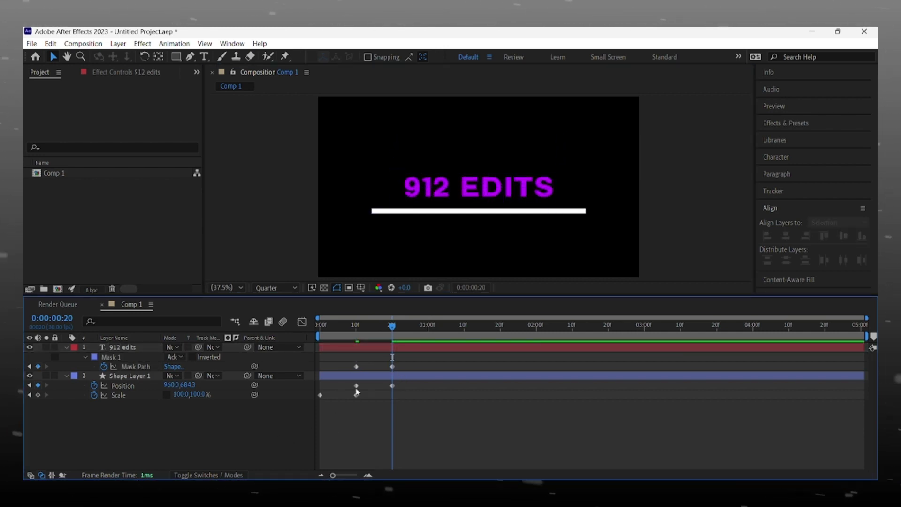
key("Home")
key("space")
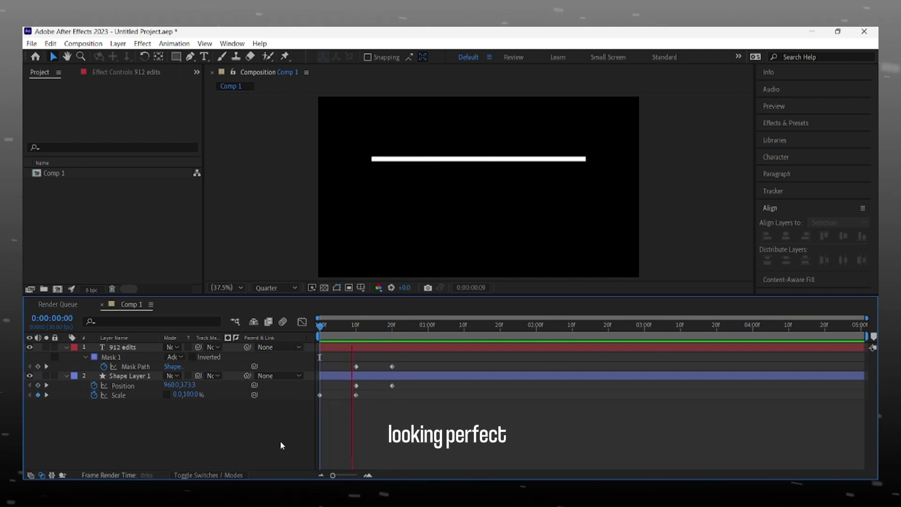
key("space")
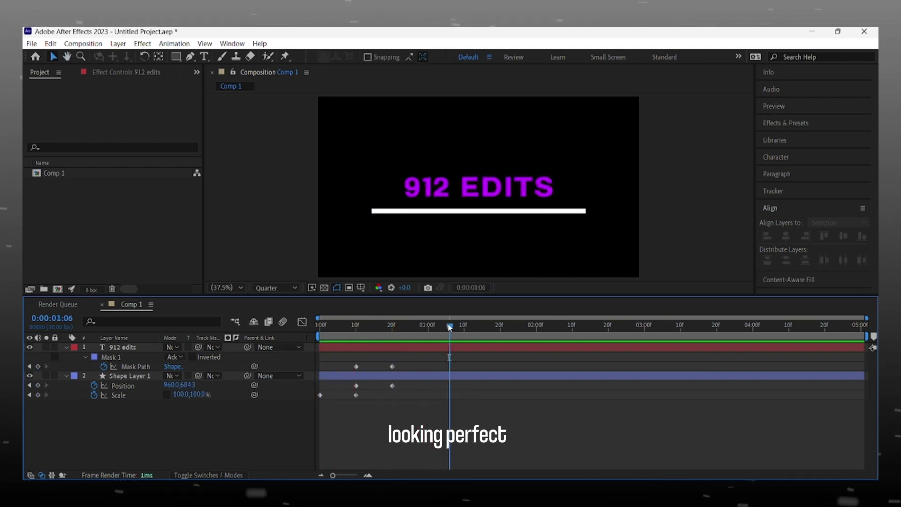
left_click_drag(450, 327, 303, 365)
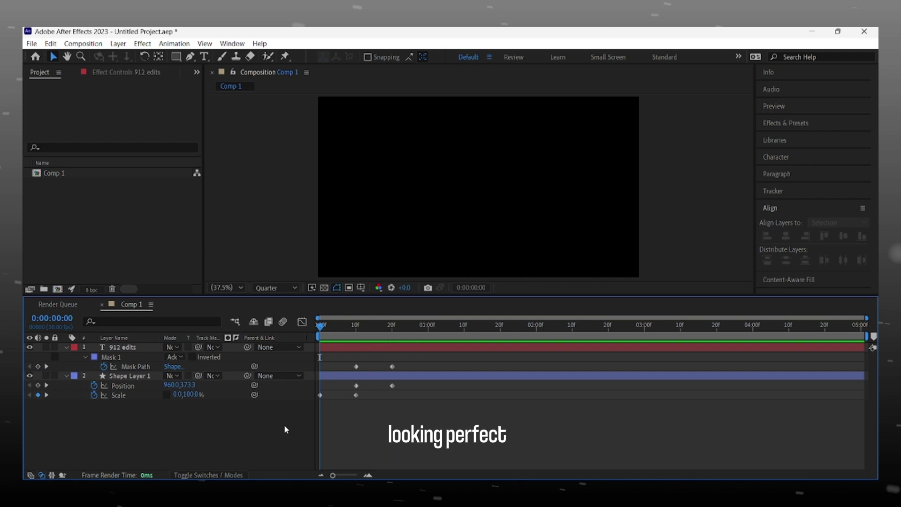
left_click_drag(320, 325, 402, 348)
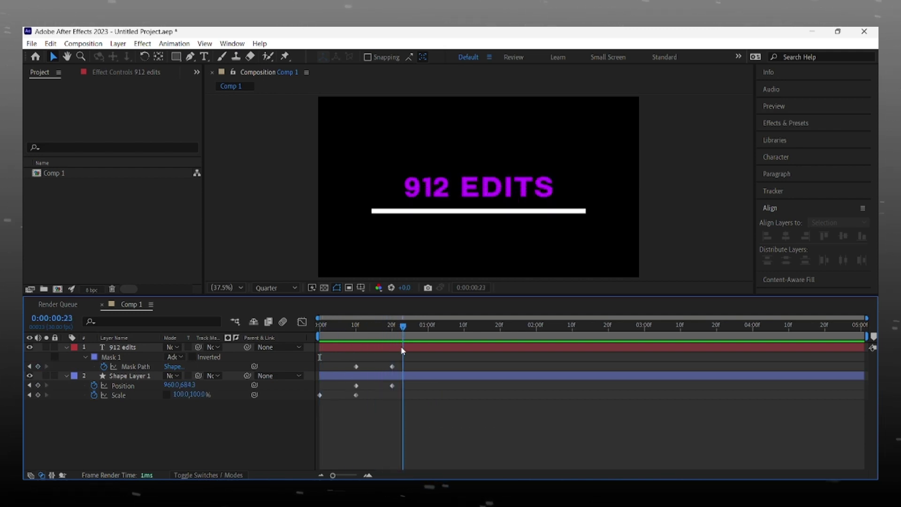
Hold line and mask with keyframes at frame 23, then raise the line over the text at frame 29
left_click(38, 385)
left_click(38, 366)
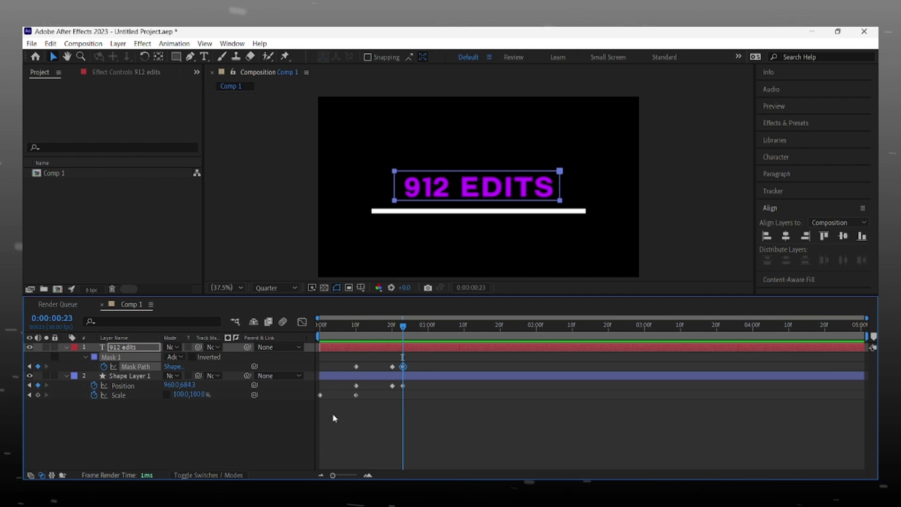
left_click_drag(411, 323, 424, 328)
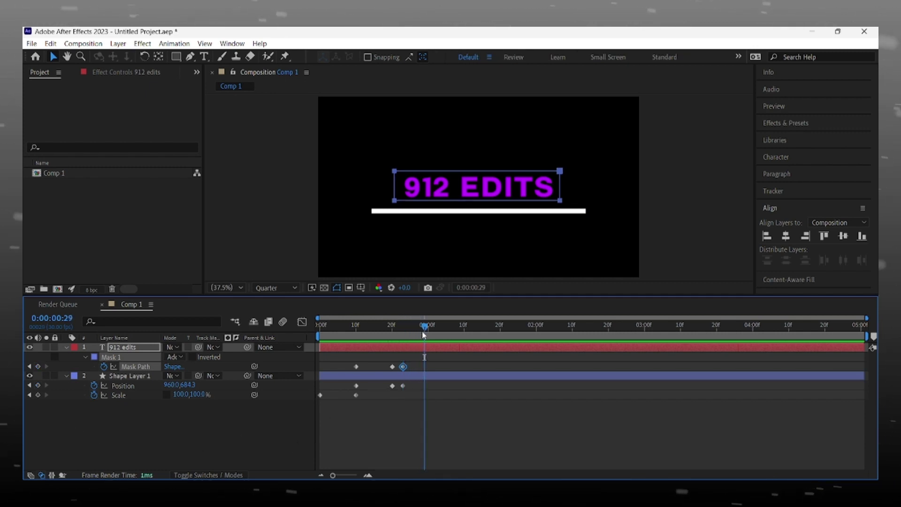
left_click(112, 385)
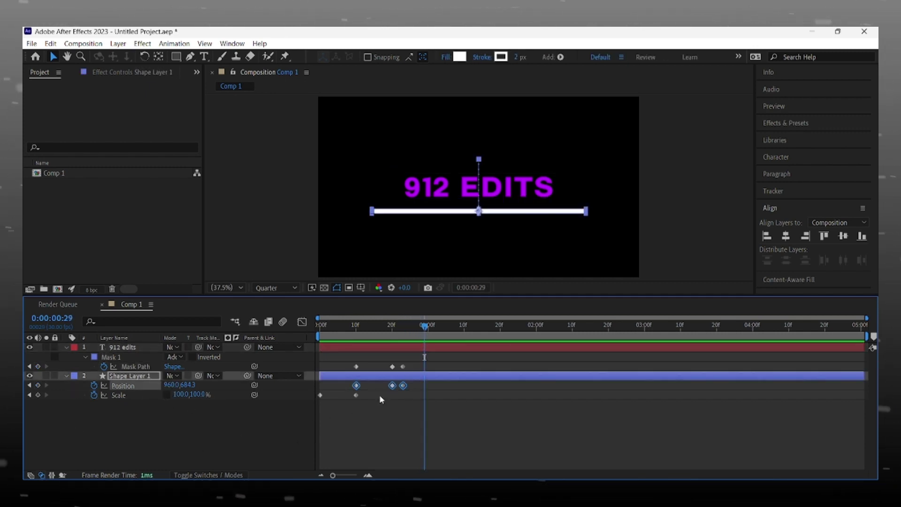
left_click(269, 453)
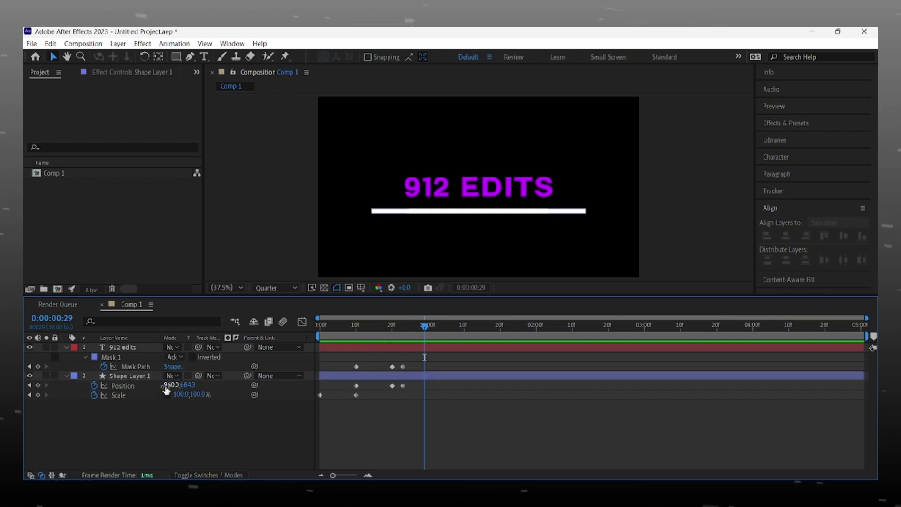
left_click(425, 376)
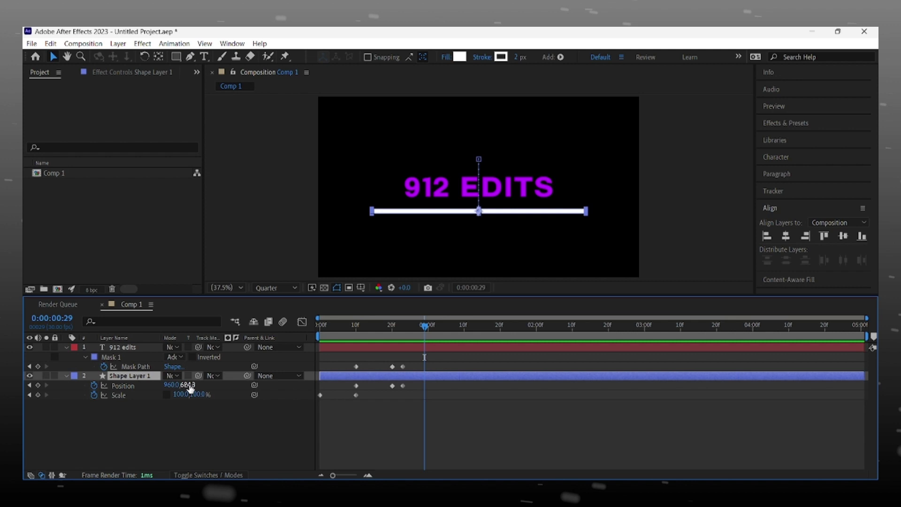
left_click_drag(197, 387, 57, 387)
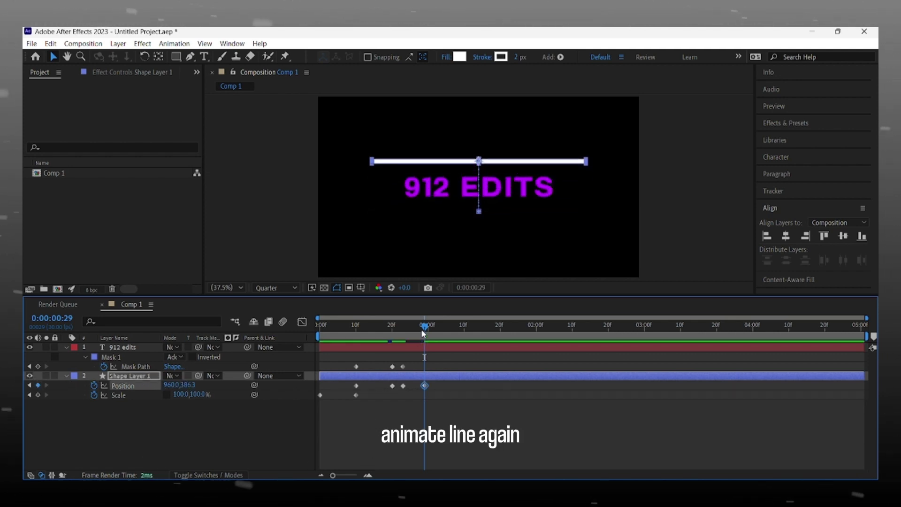
mouse_move(422, 333)
left_mouse_down()
mouse_move(372, 337)
mouse_move(424, 343)
left_mouse_up()
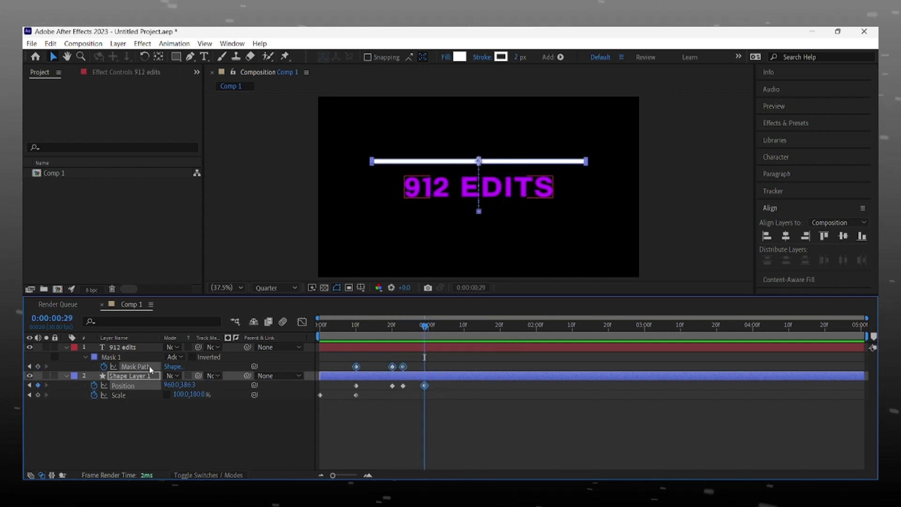
At frame 29, pull the mask up to hide 912 EDITS, preview, and start a new text layer
left_click(433, 344)
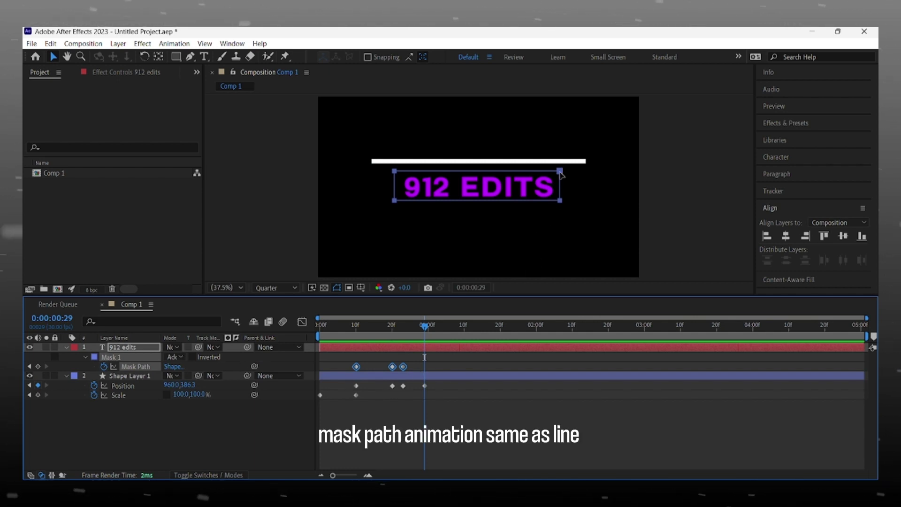
left_click_drag(563, 175, 563, 140)
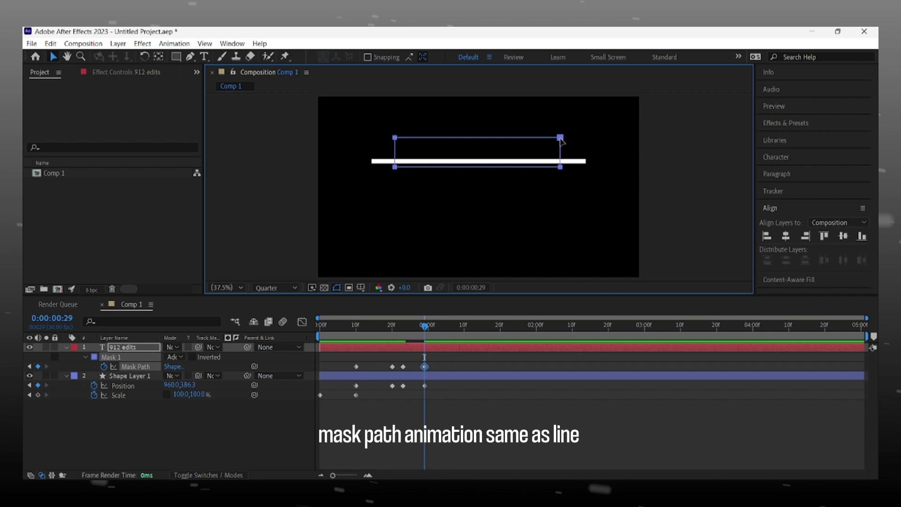
left_click(302, 376)
key("Home")
key("space")
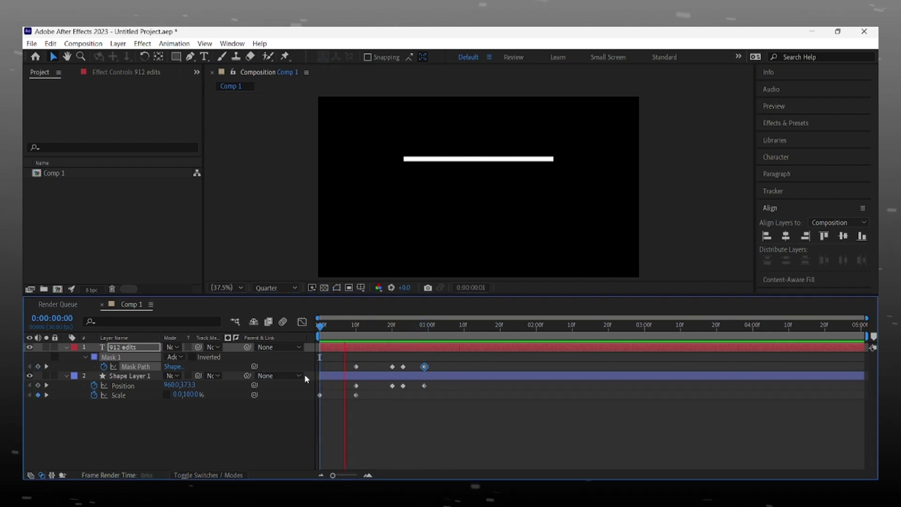
left_click(467, 330)
left_click_drag(467, 331, 425, 329)
left_click(251, 449)
key("ctrl+t")
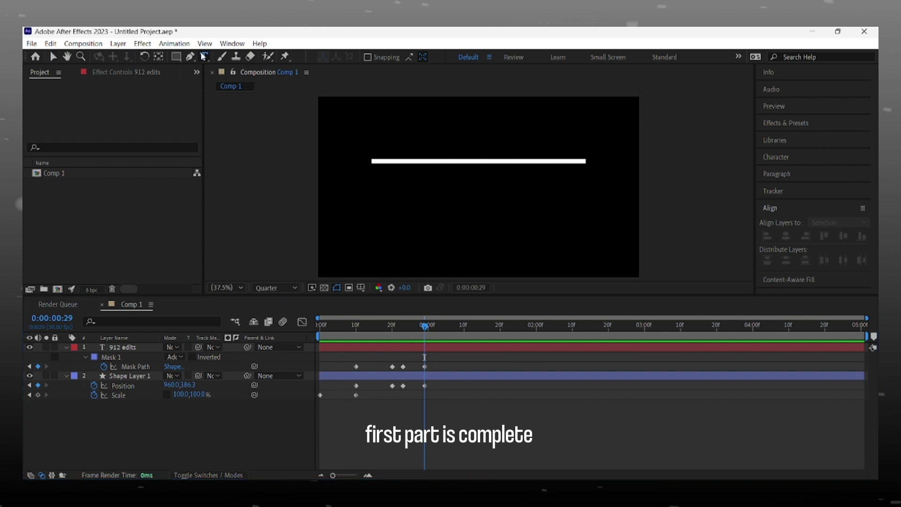
left_click(392, 187)
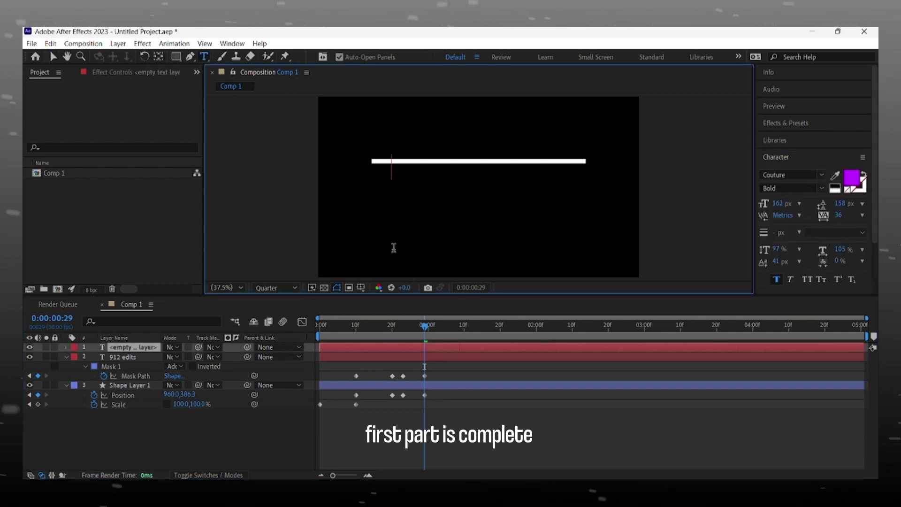
Type YOUTUBE, centre it horizontally and vertically, and centre its anchor point
type("youtu")
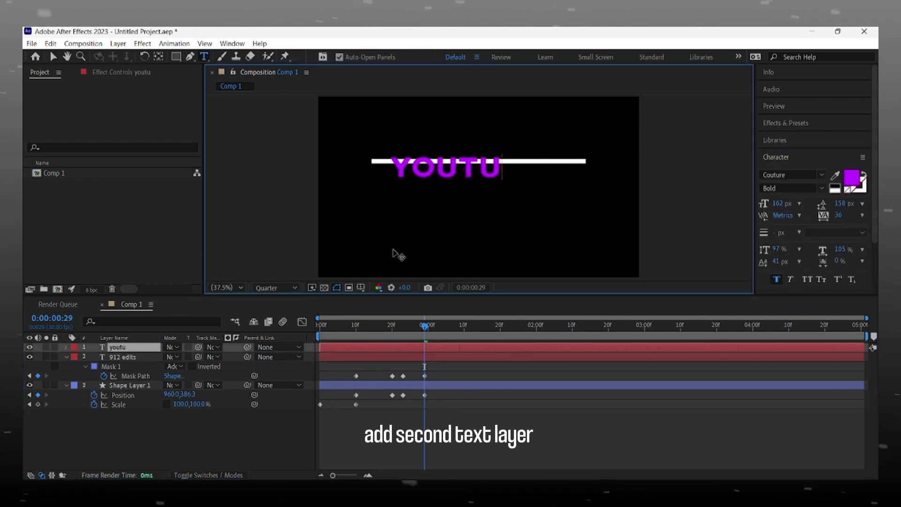
type("be")
left_click(798, 160)
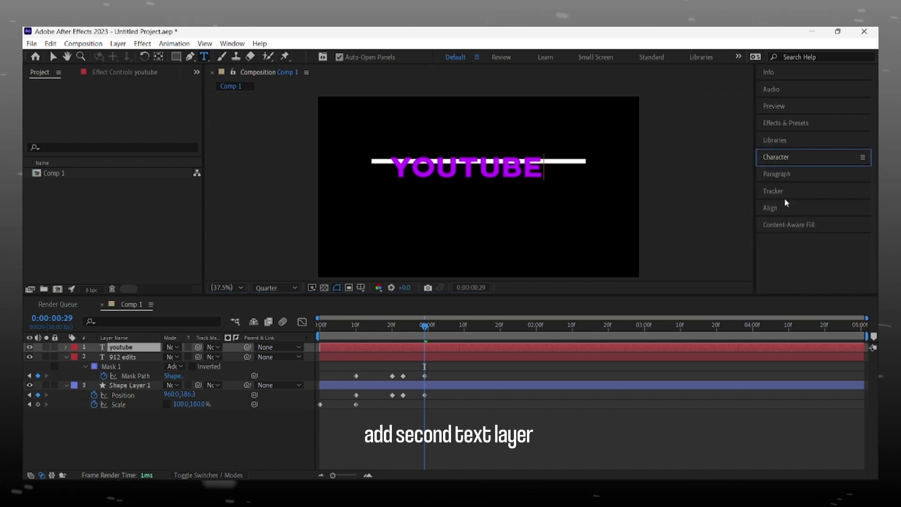
left_click(784, 202)
left_click(786, 236)
left_click(844, 236)
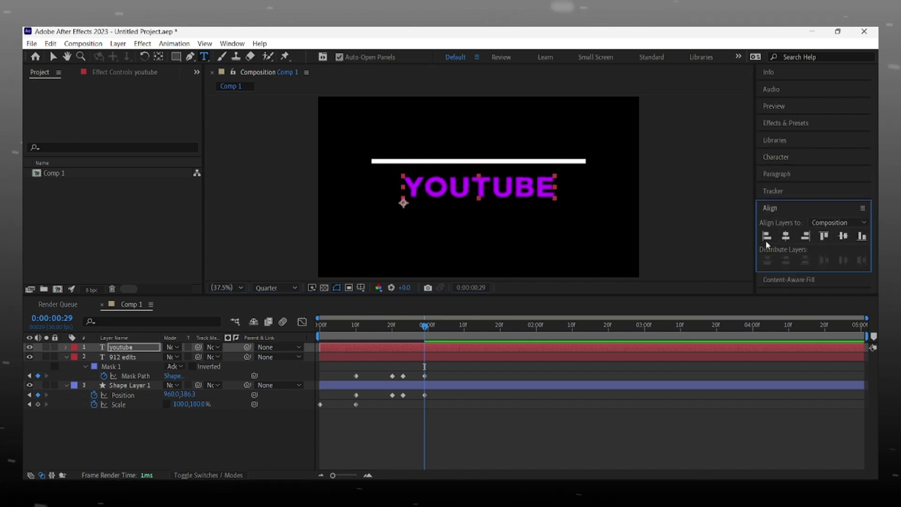
double_click(158, 56, "ctrl")
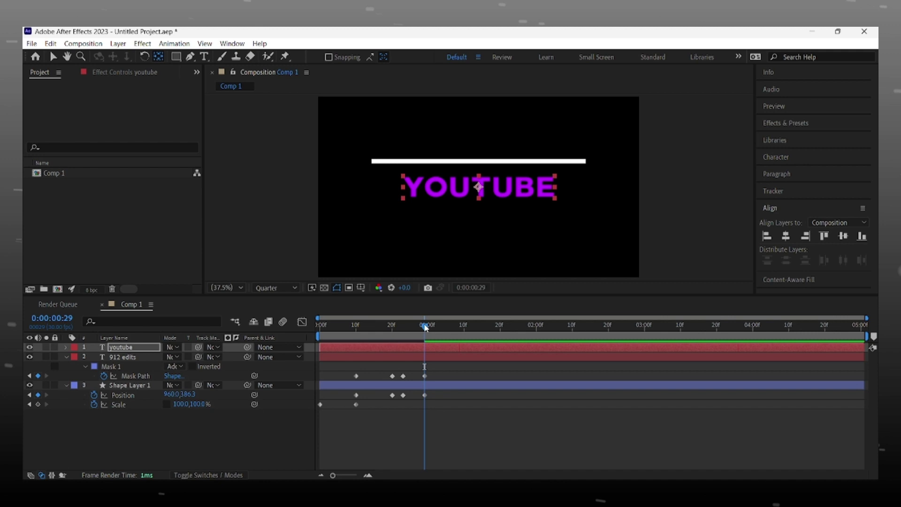
Draw a rectangular mask around YOUTUBE and hide the 912 edits layer
left_click(177, 57)
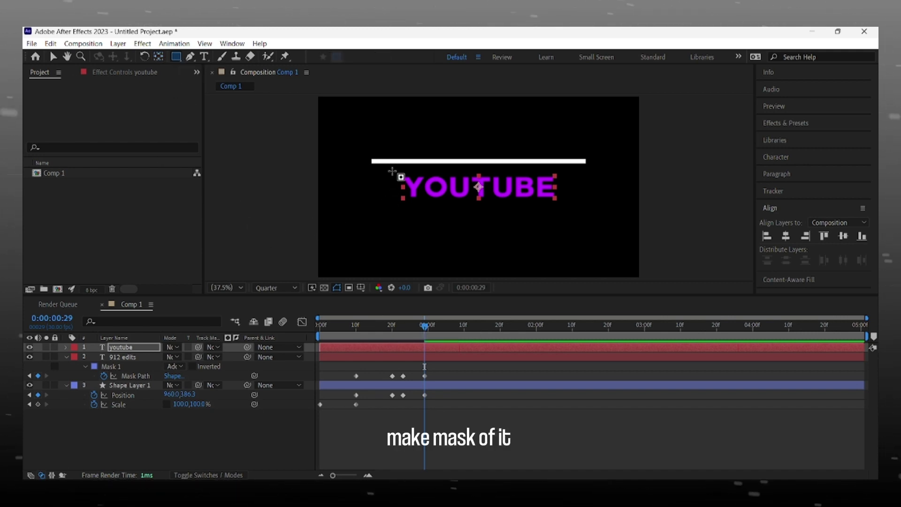
left_click_drag(390, 172, 566, 203)
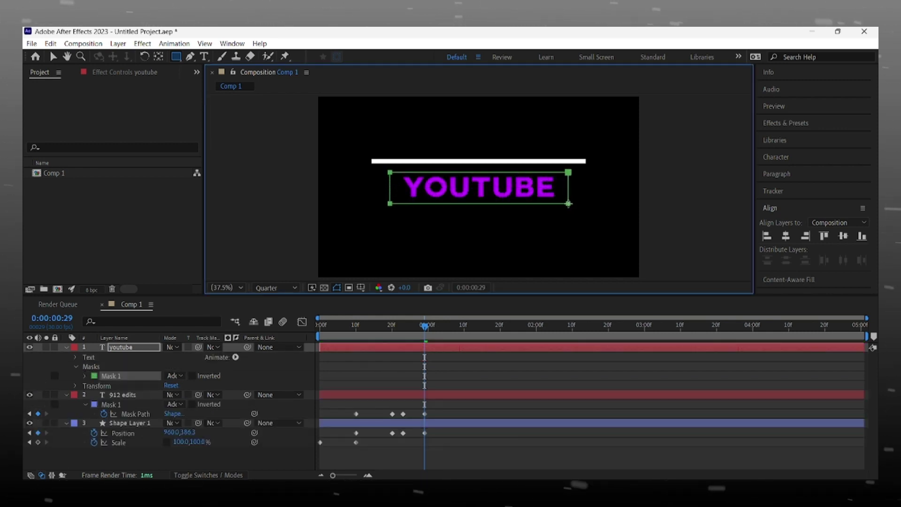
left_click_drag(426, 327, 393, 326)
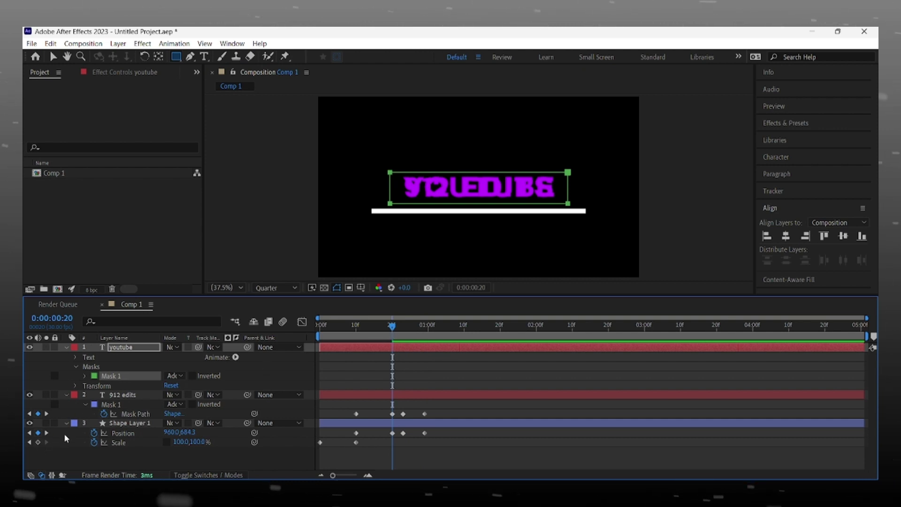
left_click(30, 395)
left_click_drag(396, 334, 401, 331)
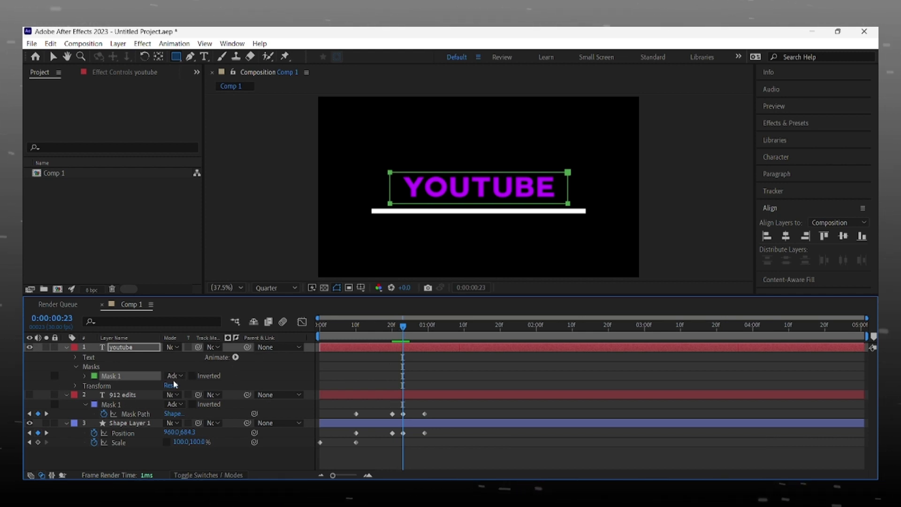
Keyframe YOUTUBE's Mask Path hidden at frame 23 and revealed over the word at frame 29
key("m")
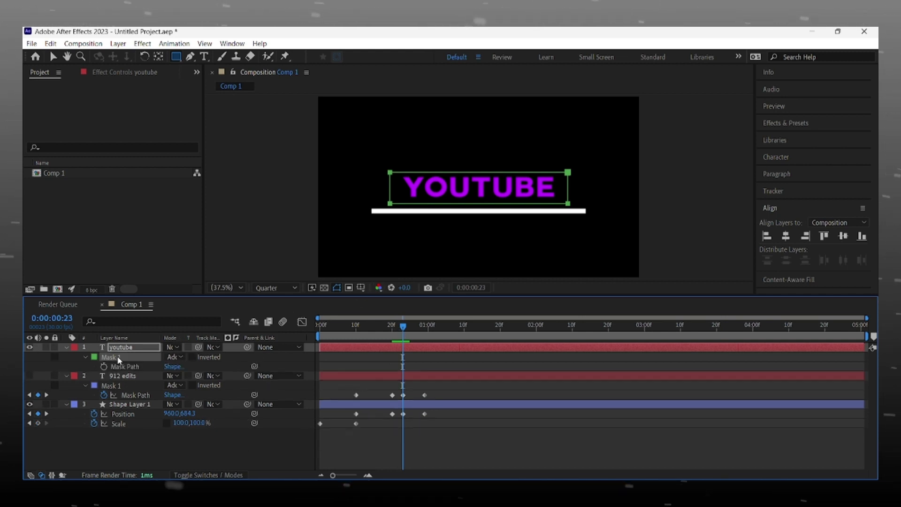
left_click(104, 366)
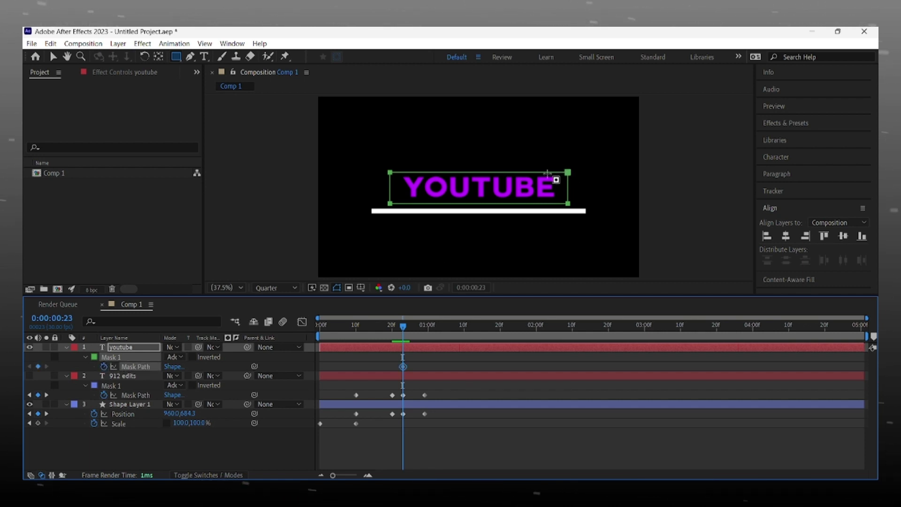
left_click(53, 58)
left_click_drag(567, 173, 567, 209)
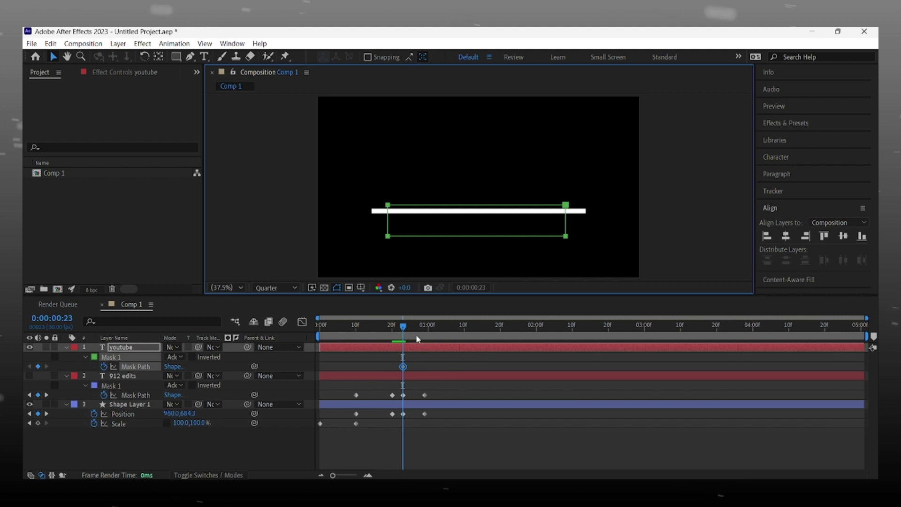
left_click_drag(416, 325, 433, 319)
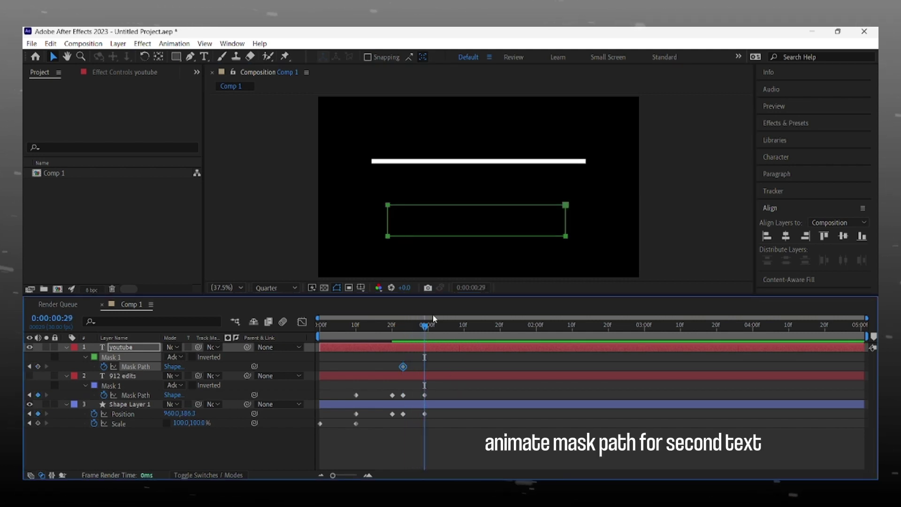
left_click_drag(566, 207, 567, 171)
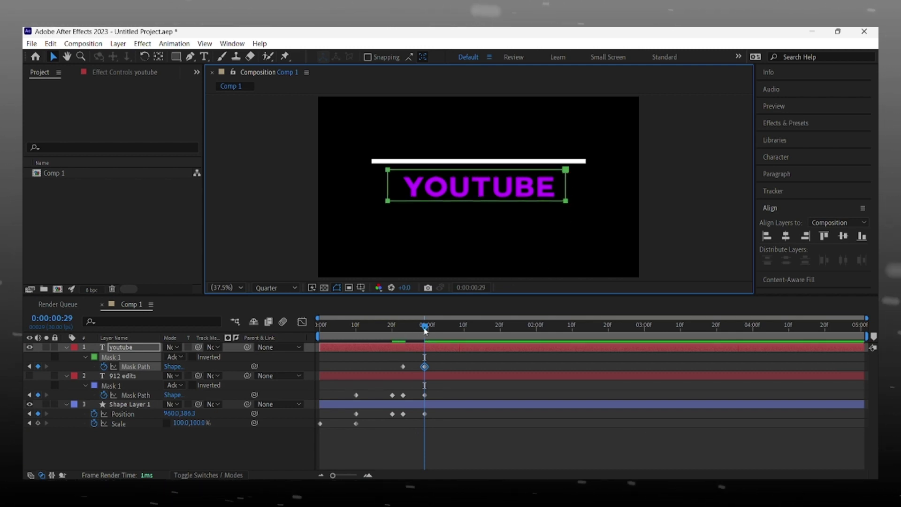
Preview the YOUTUBE reveal, then turn 912 edits back on and play the whole animation
left_click_drag(423, 327, 393, 342)
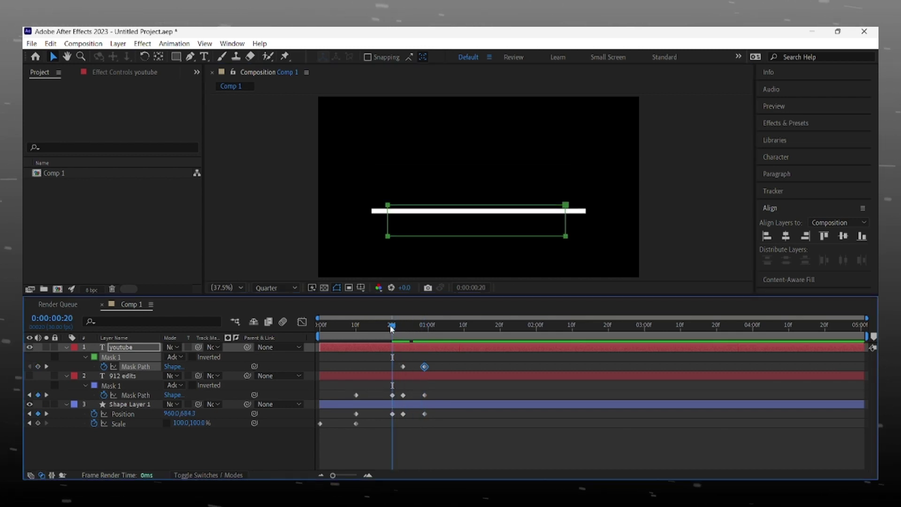
left_click(389, 324)
key("space")
left_click_drag(391, 324, 436, 335)
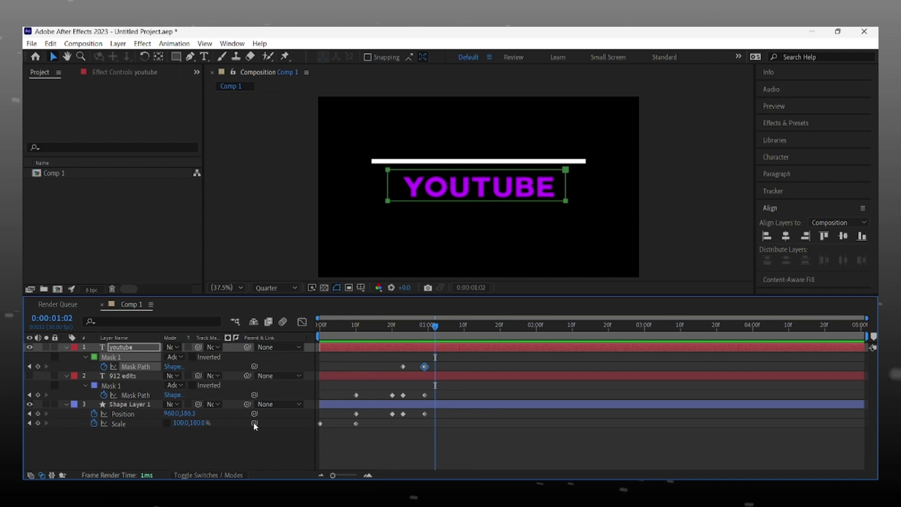
left_click(228, 444)
left_click_drag(396, 317, 320, 334)
left_click(27, 376)
key("space")
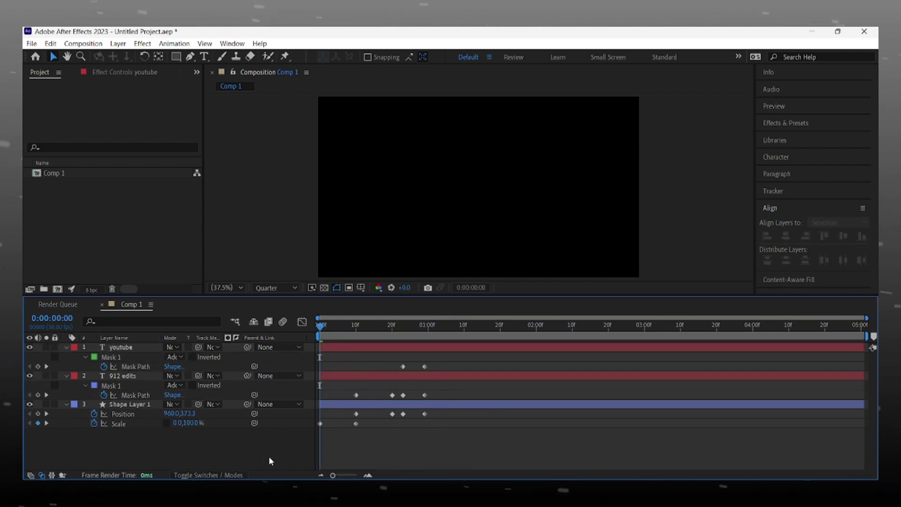
Replay the animation preview from the start to review the line's timing
key("space")
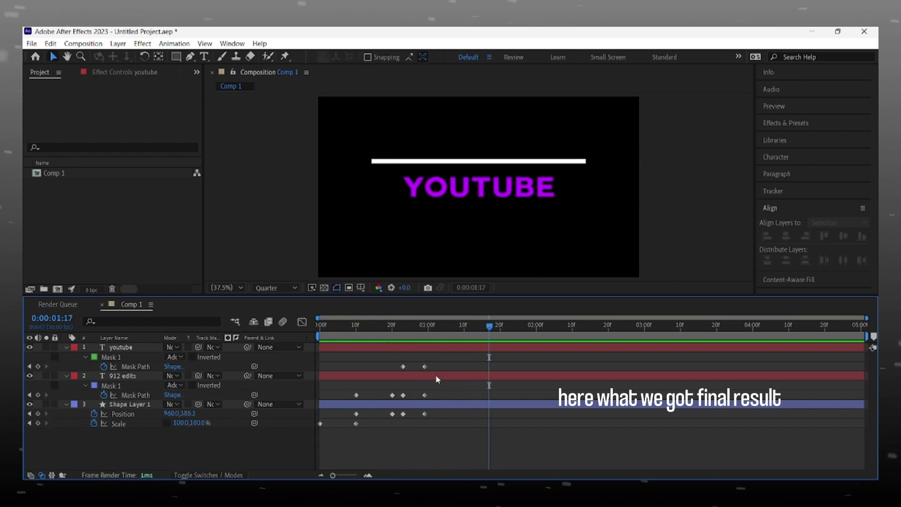
left_click_drag(490, 328, 427, 355)
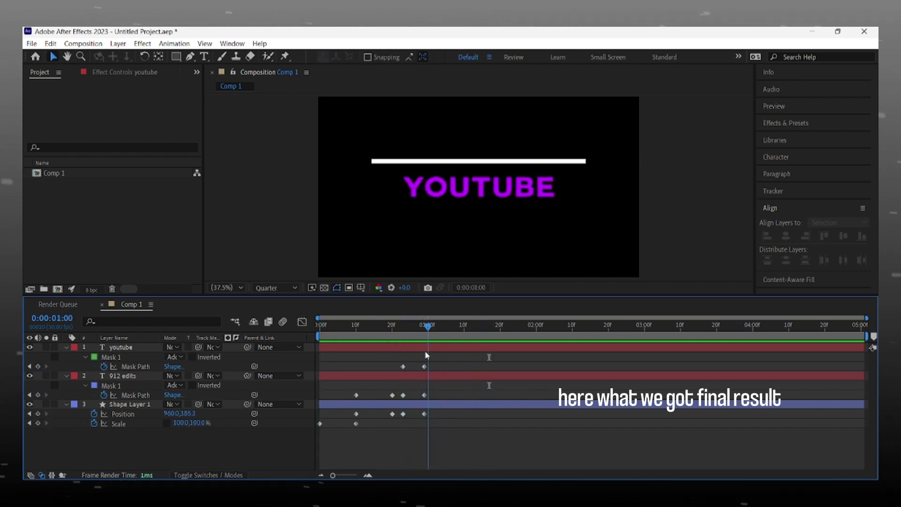
key("Home")
key("space")
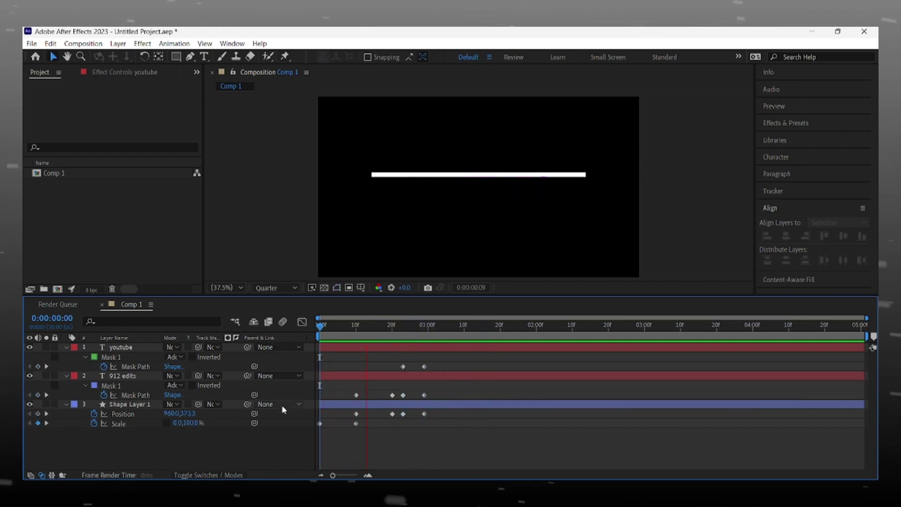
key("space")
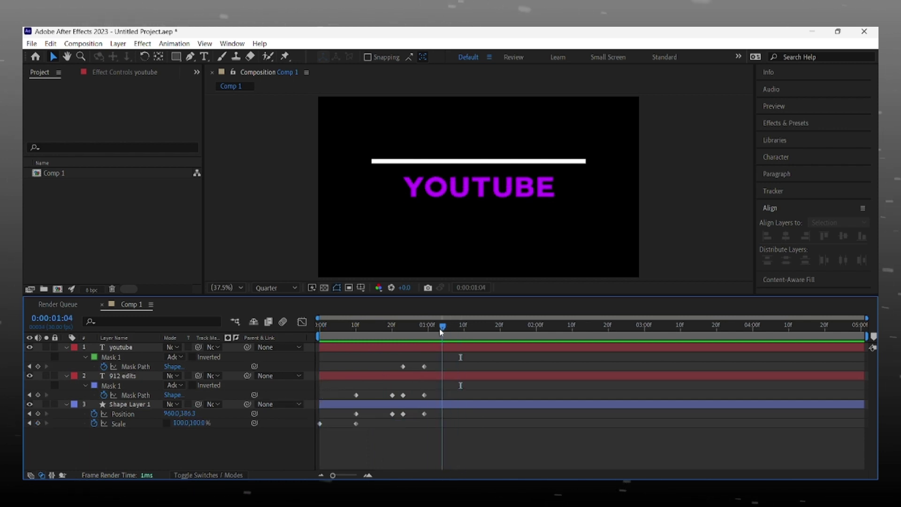
Key Shape Layer 1's Scale at 100% at 1:01 and 0% at 1:05
left_click(127, 404)
left_click_drag(442, 325, 432, 325)
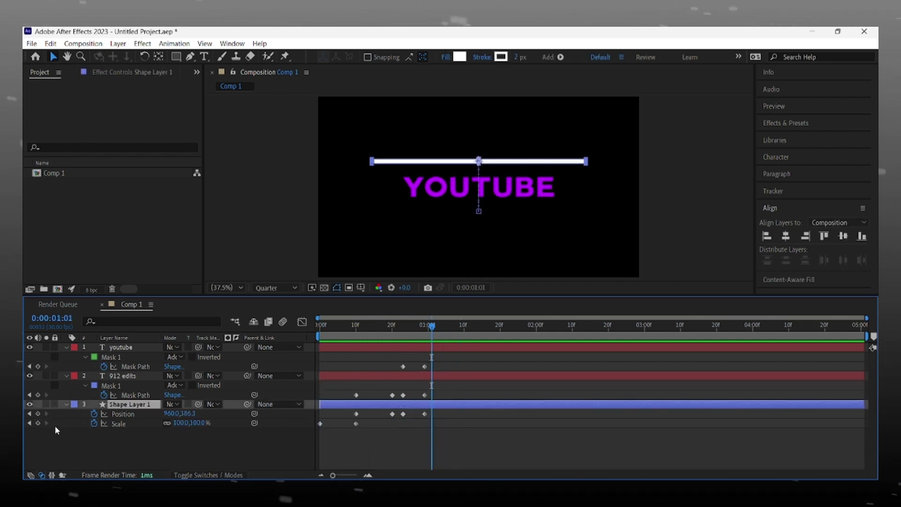
left_click(39, 423)
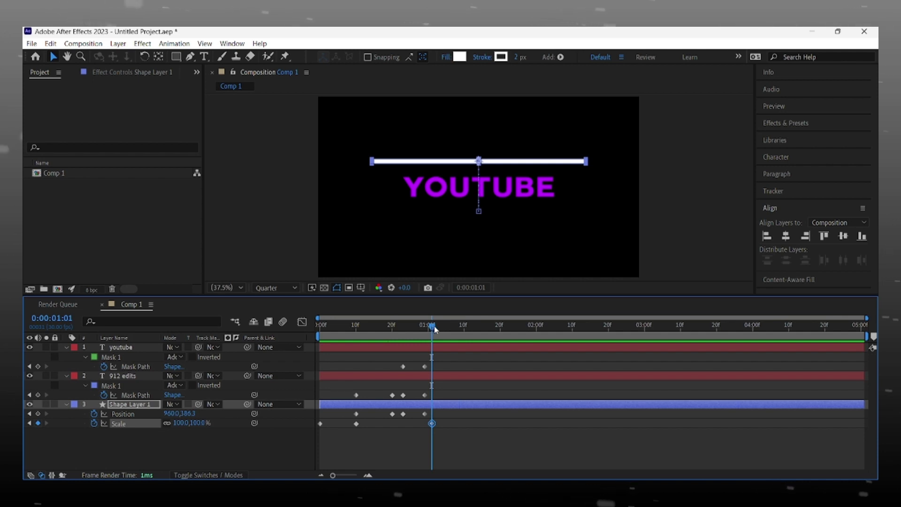
left_click_drag(444, 327, 447, 327)
left_click_drag(181, 422, 131, 431)
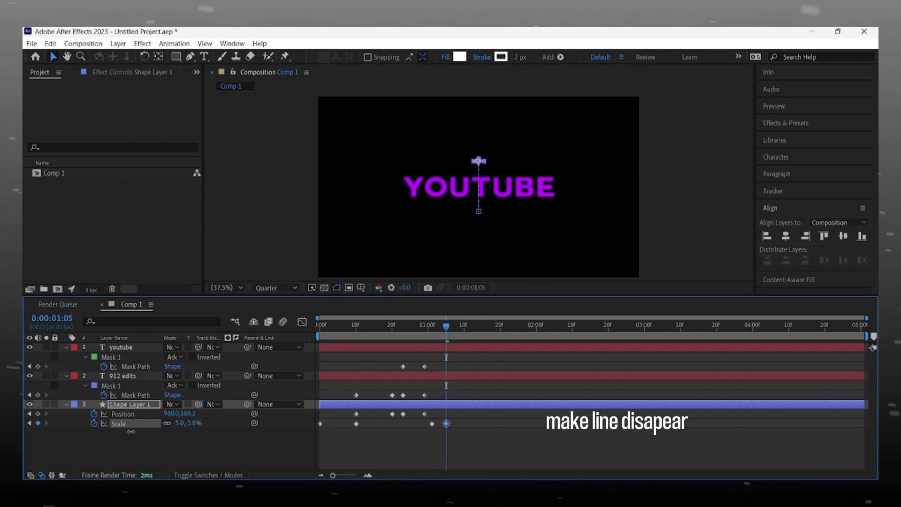
left_click(178, 424)
type("0")
key("Return")
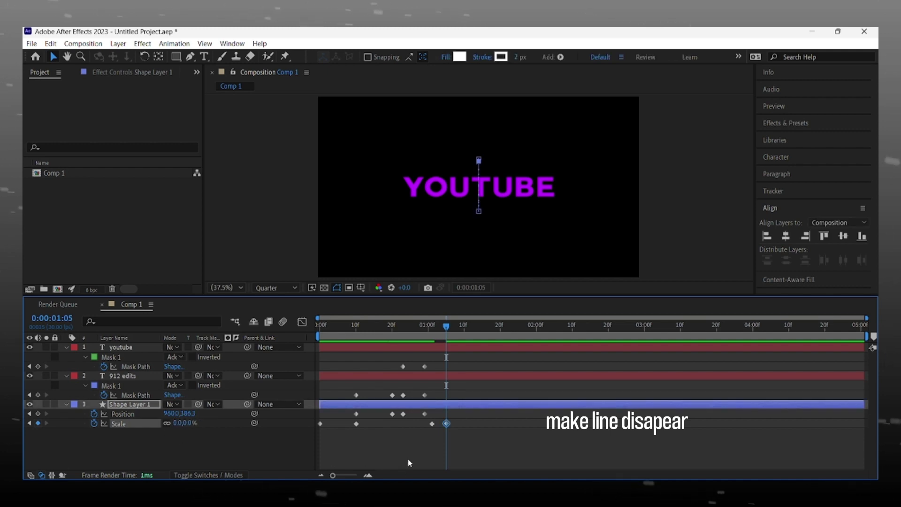
Preview the animation to check the white line vanishes, stepping back to 1:03
left_click(407, 458)
key("j")
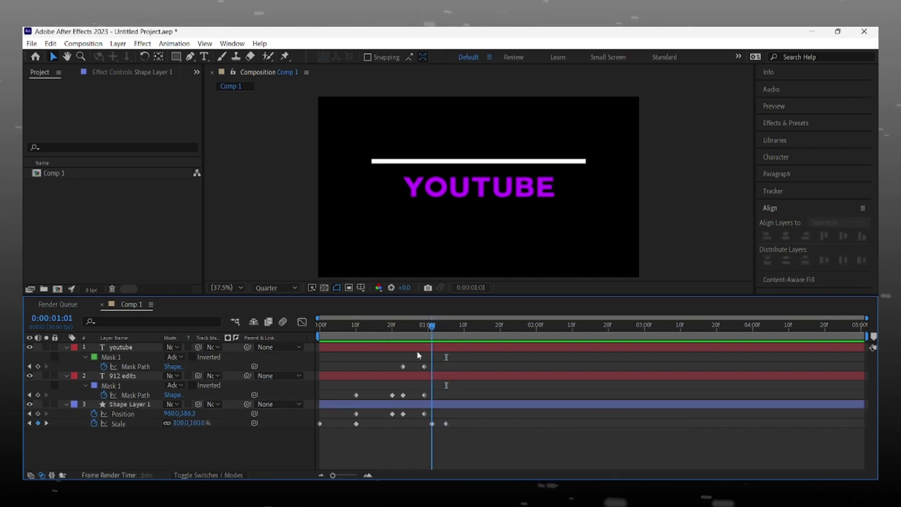
key("Home")
key("space")
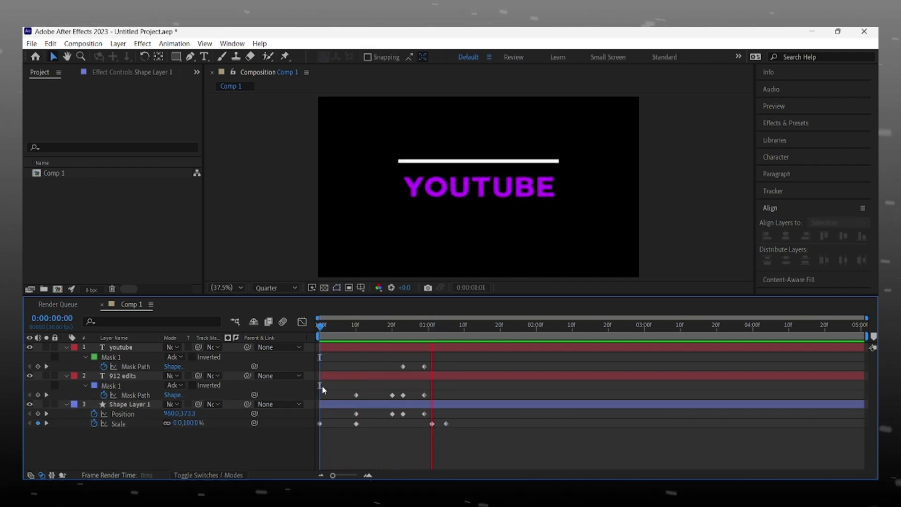
left_click(450, 331)
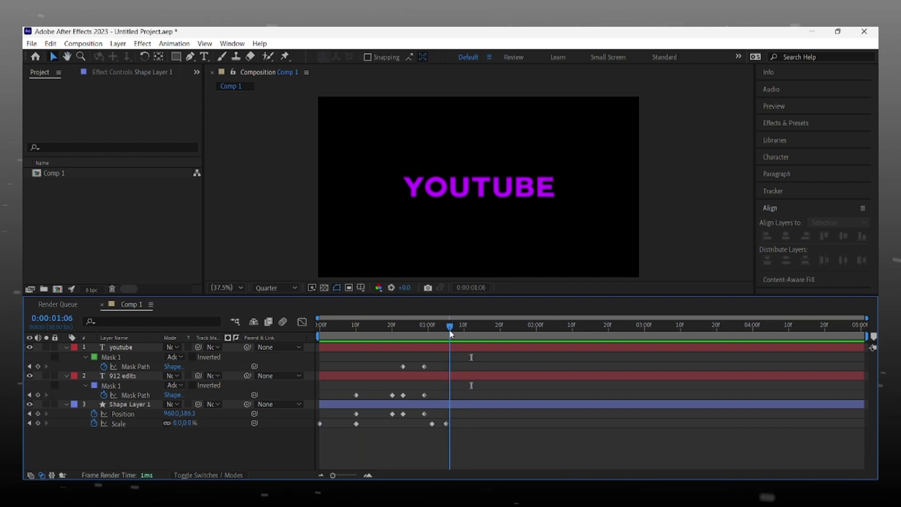
left_click(453, 334)
left_click(455, 347)
left_click_drag(449, 327, 433, 338)
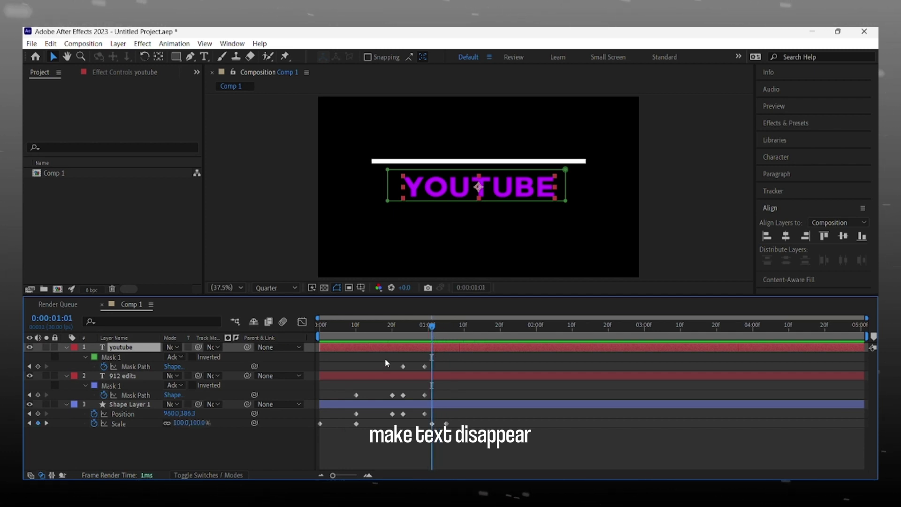
Key the youtube layer's Opacity at 100% at 1:01 and 0% at 1:05
key("t")
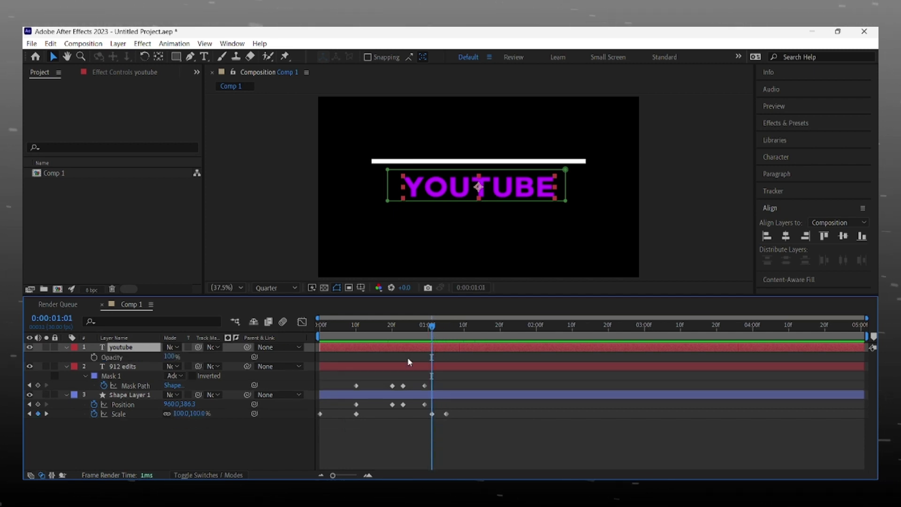
left_click(95, 357)
left_click_drag(434, 324, 445, 324)
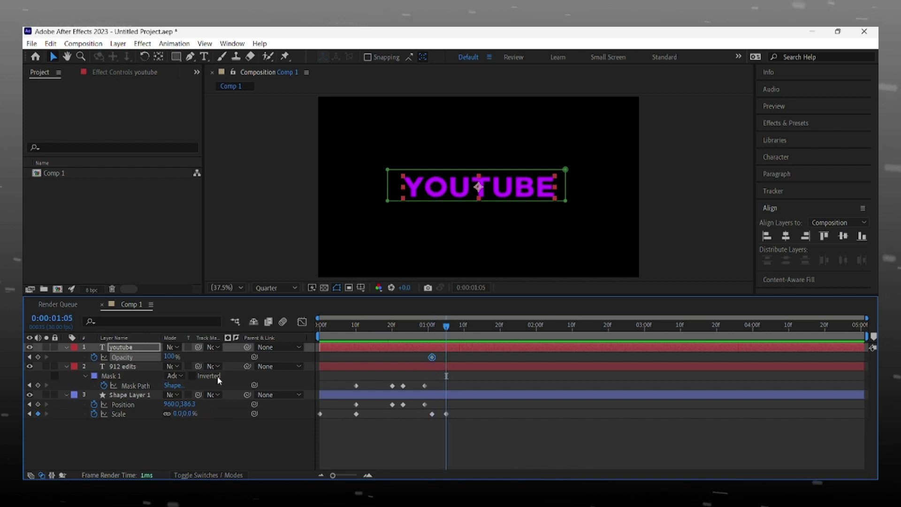
key("Return")
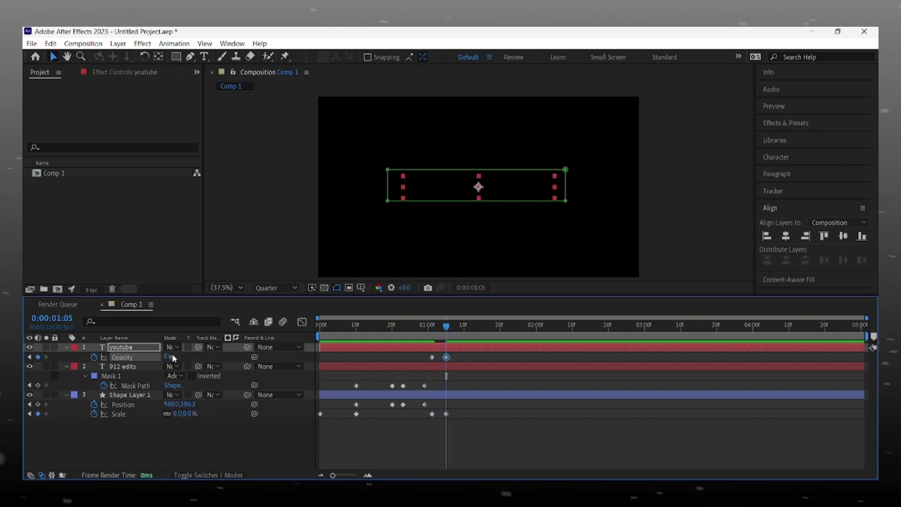
Preview the animation from the start to check the text fade
left_click(236, 462)
left_click_drag(445, 328, 316, 399)
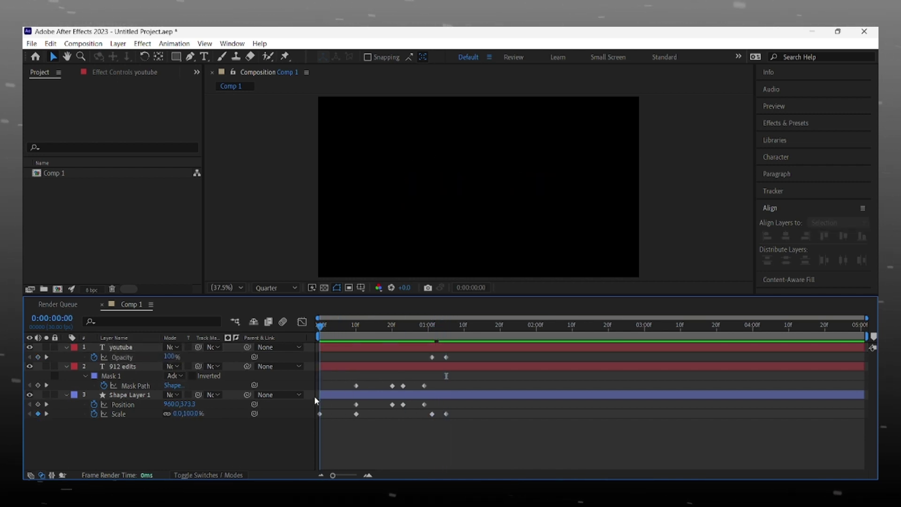
key("space")
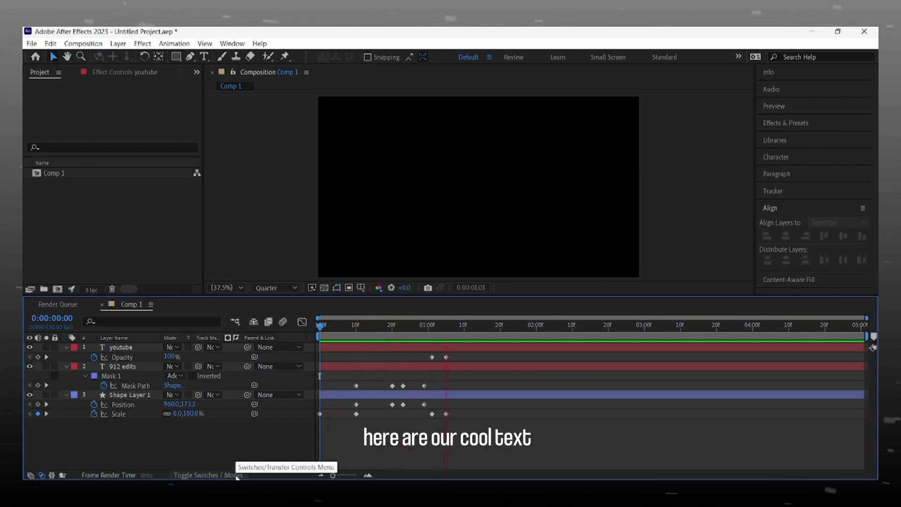
key("space")
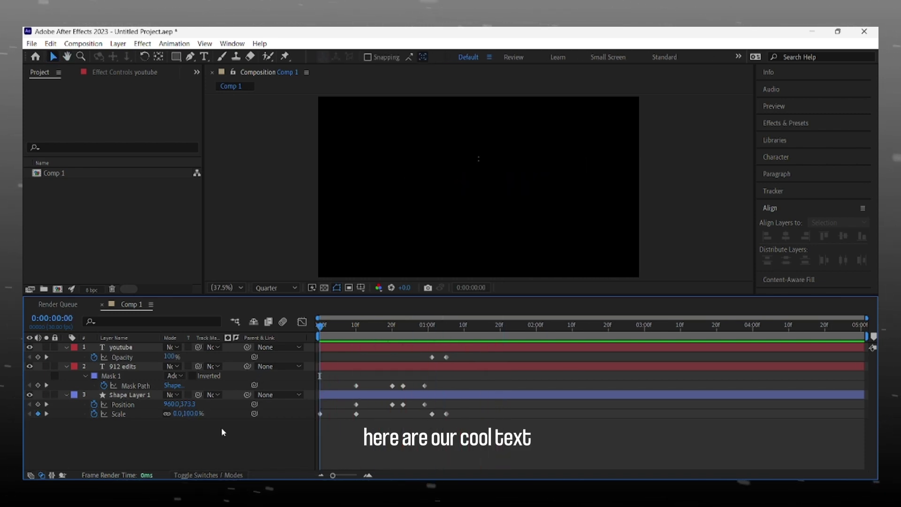
Collapse the Shape Layer 1, 912 edits and youtube properties, and select the youtube layer
left_click(66, 394)
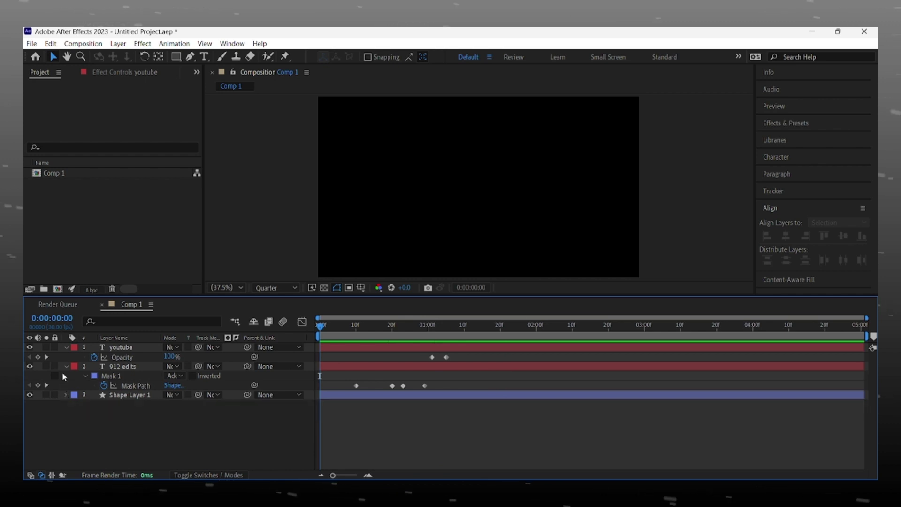
left_click(66, 366)
left_click(66, 347)
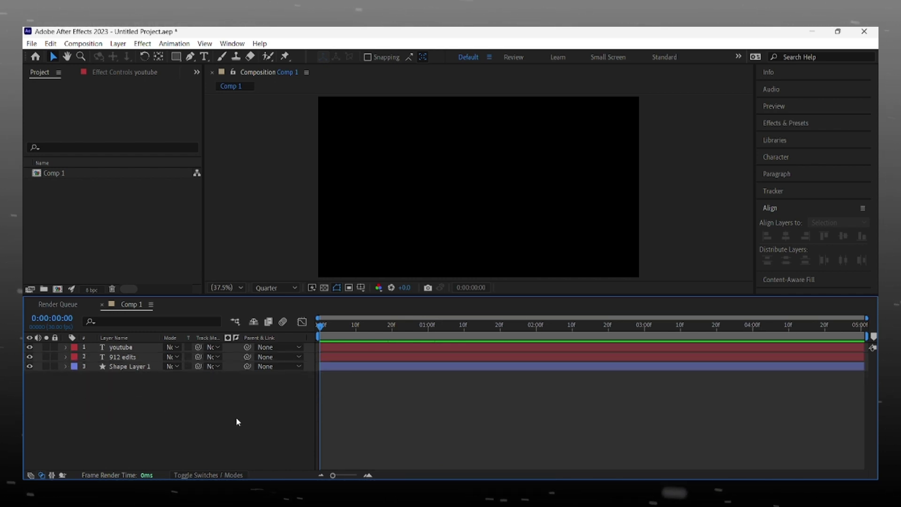
left_click(337, 349)
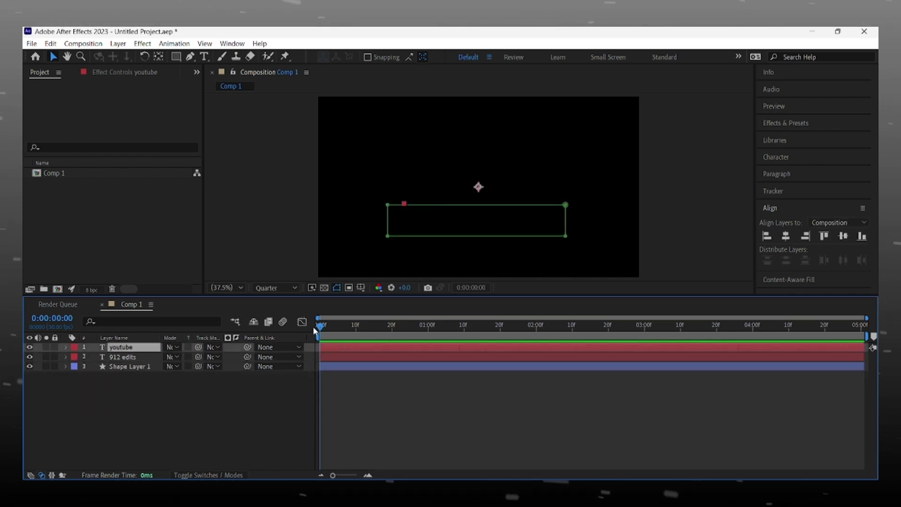
Recolour the YOUTUBE text from purple to cyan (00FFF0)
left_click_drag(320, 325, 435, 342)
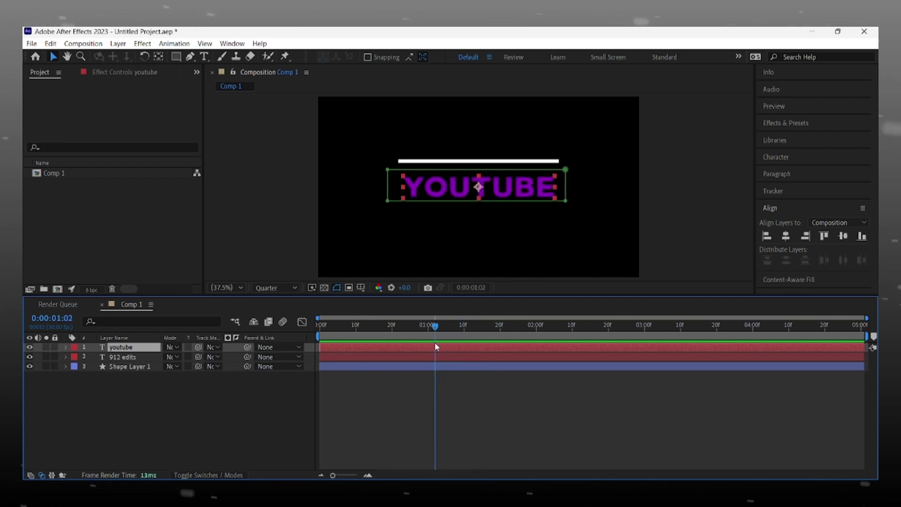
double_click(429, 344)
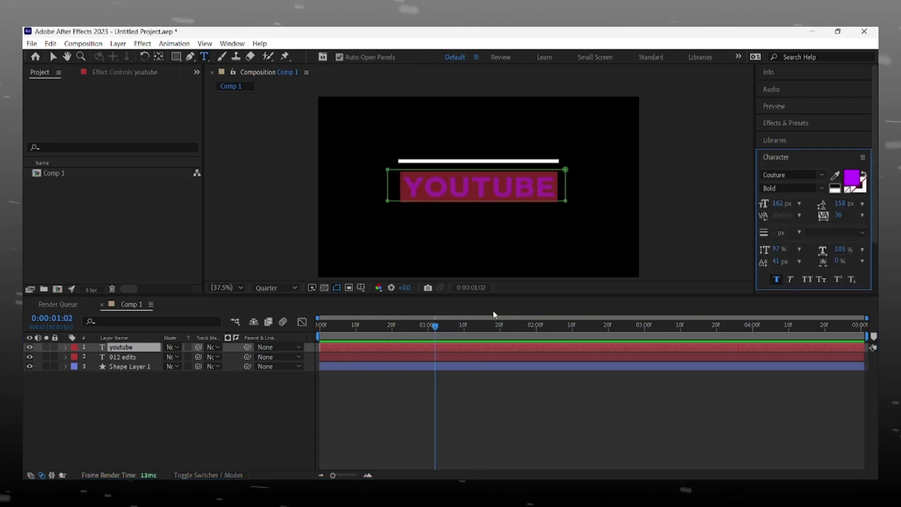
left_click(851, 179)
left_click_drag(463, 245, 466, 258)
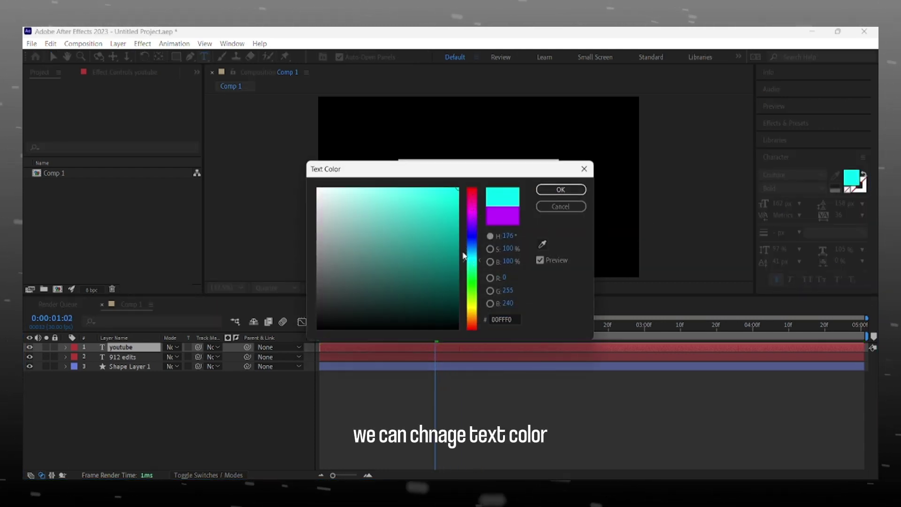
left_click(547, 190)
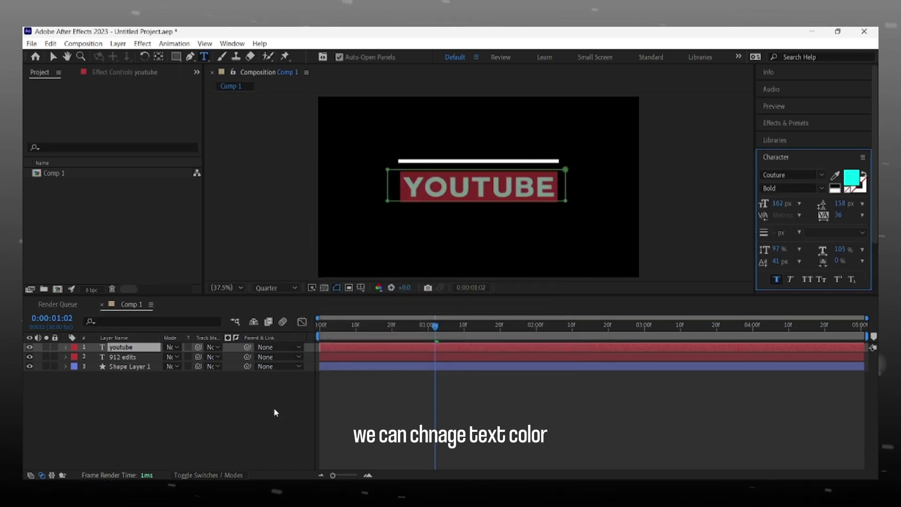
left_click(274, 407)
left_click(327, 325)
key("Home")
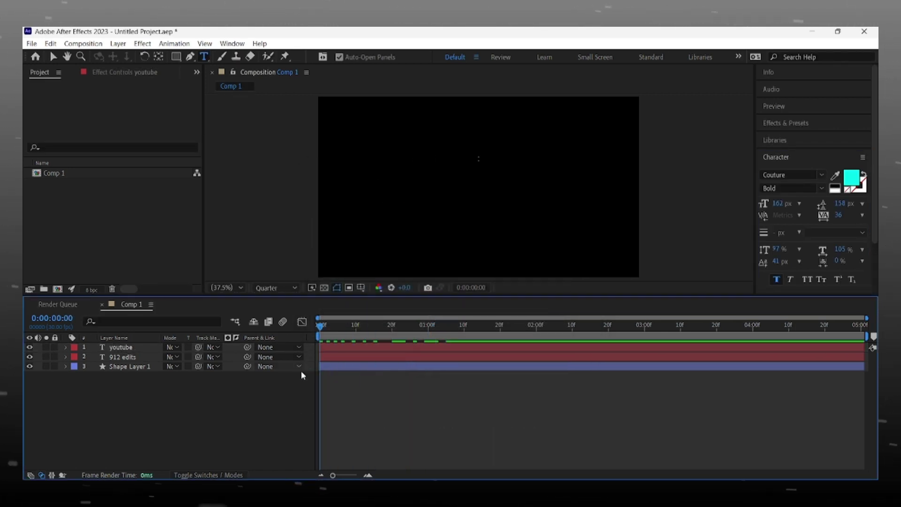
Pre-compose youtube, 912 edits and Shape Layer 1 into Pre-comp 1, moving all attributes
left_click_drag(130, 382, 130, 348)
right_click(130, 348)
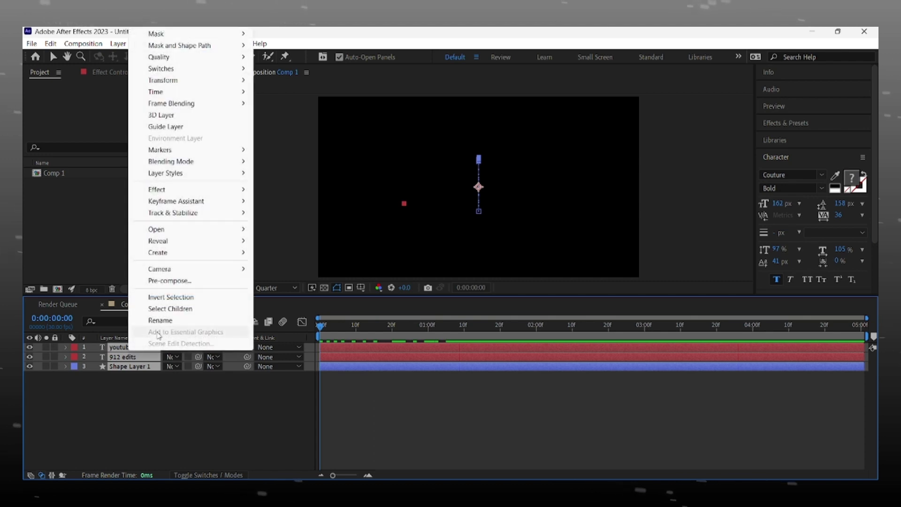
left_click(181, 279)
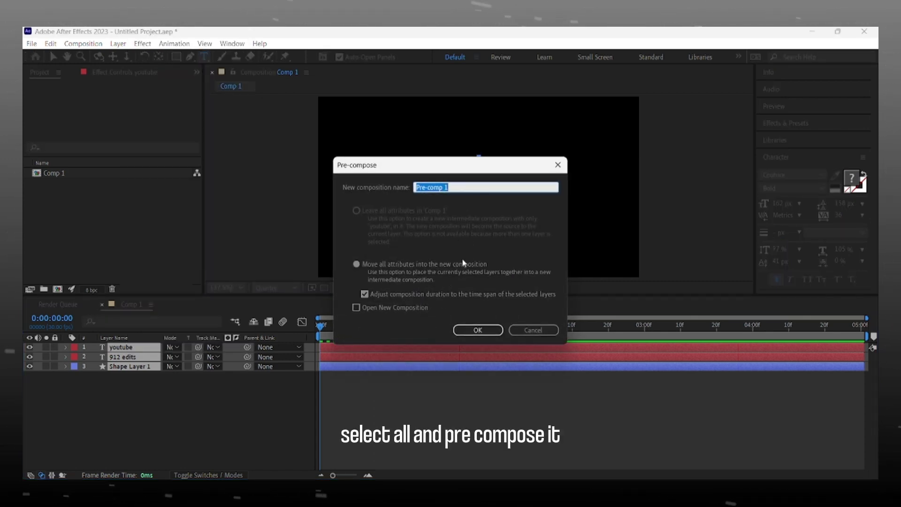
left_click(477, 330)
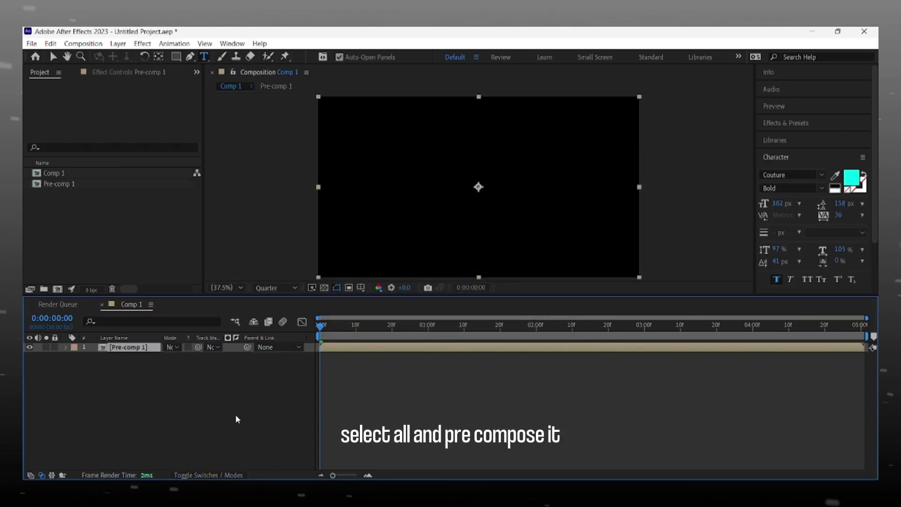
left_click(148, 367)
left_click(124, 348)
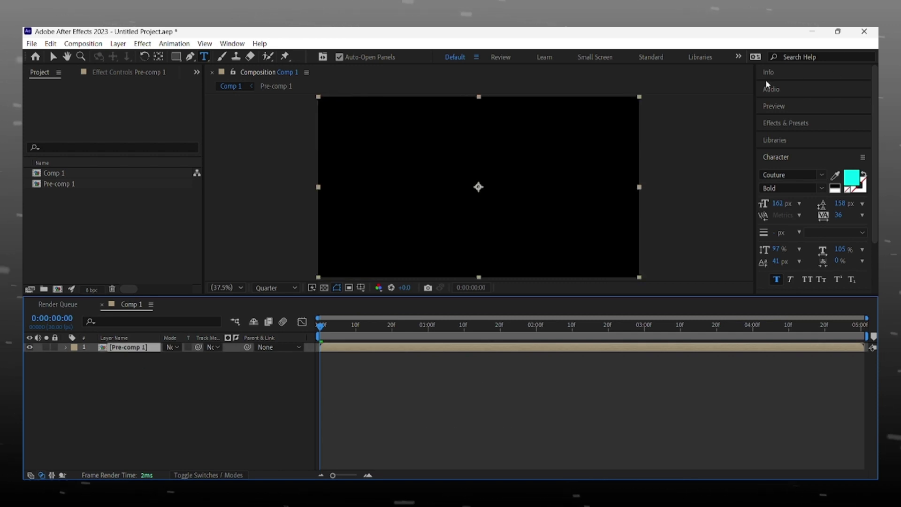
Apply the Stylize > Glow effect to the Pre-comp 1 layer
left_click(788, 124)
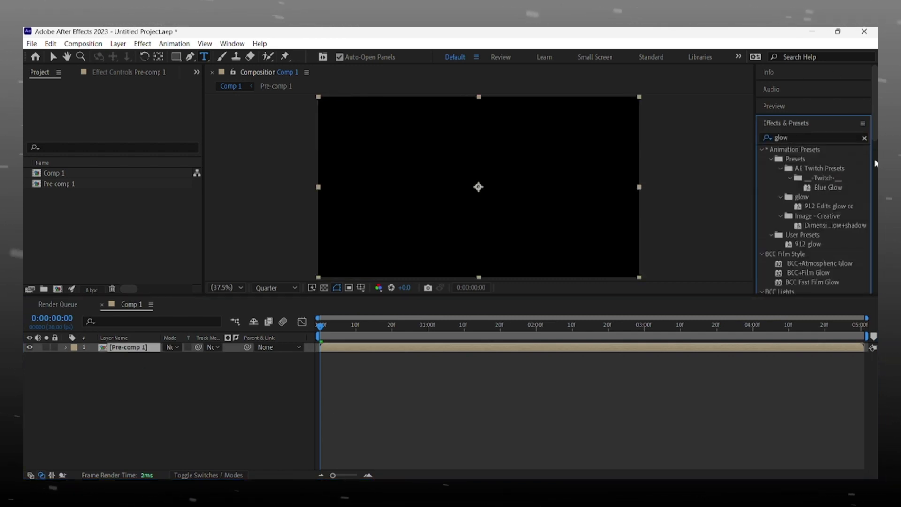
left_click_drag(877, 128, 875, 207)
scroll(811, 188, "down", 5)
left_click(803, 211)
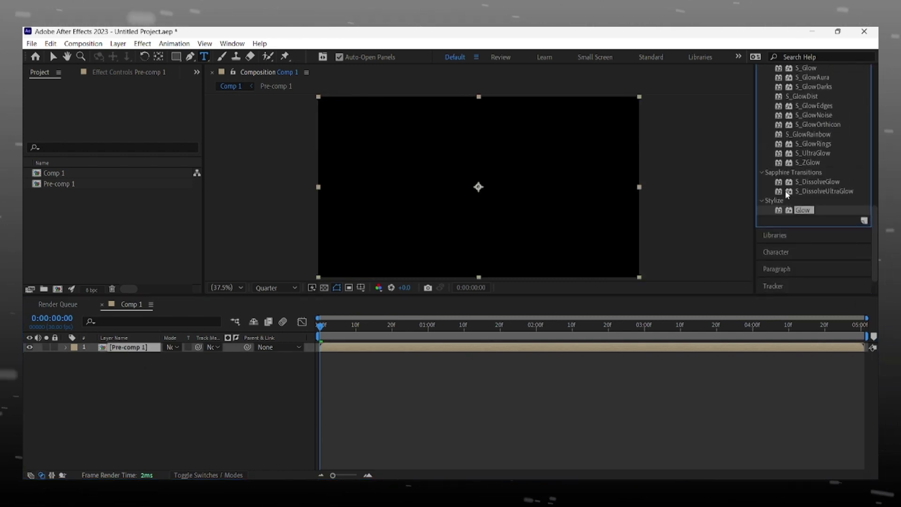
left_click_drag(806, 212, 458, 349)
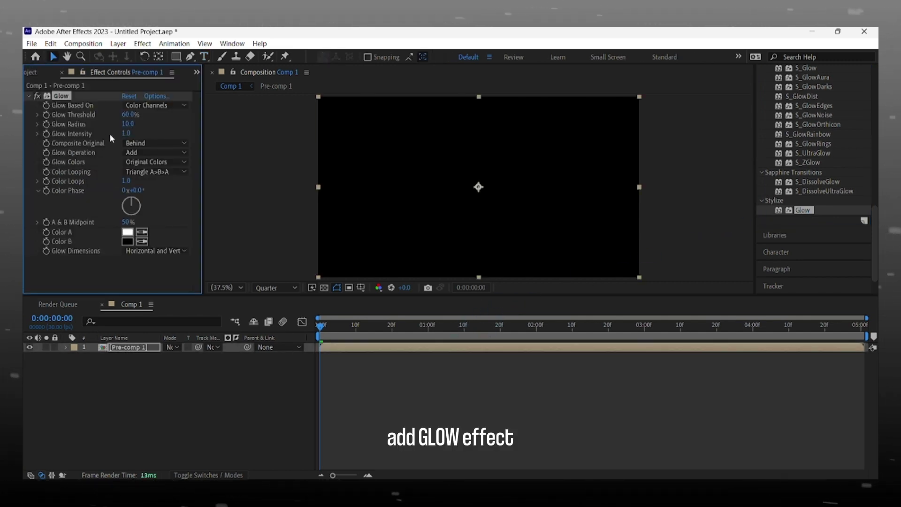
Set the Glow Intensity to 0.8
left_click(123, 133)
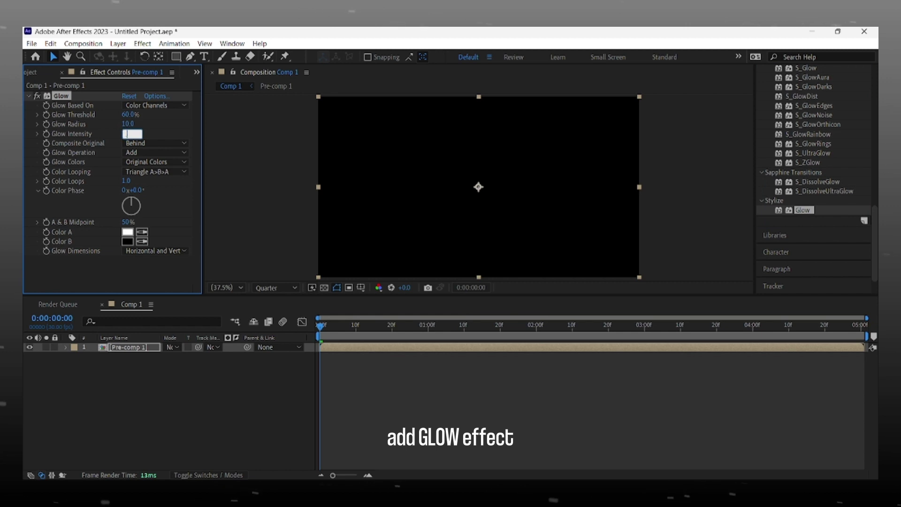
type("8")
key("Return")
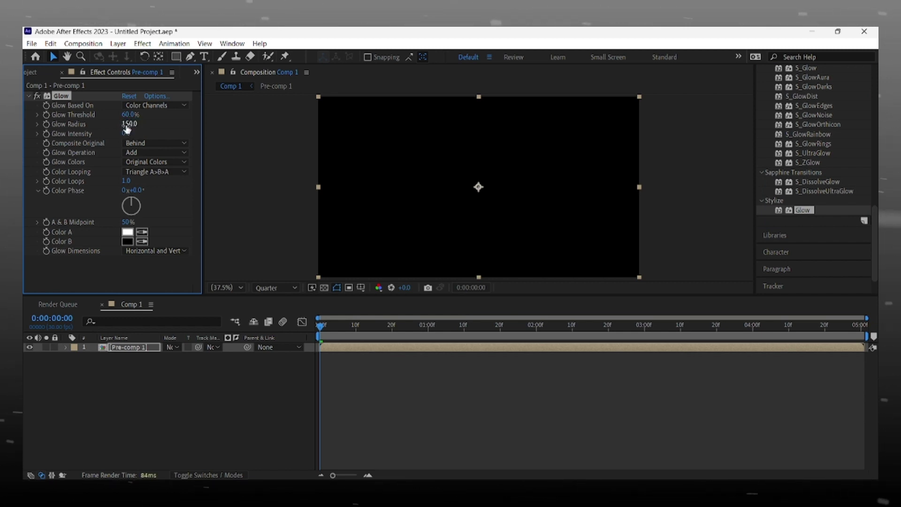
left_click(246, 396)
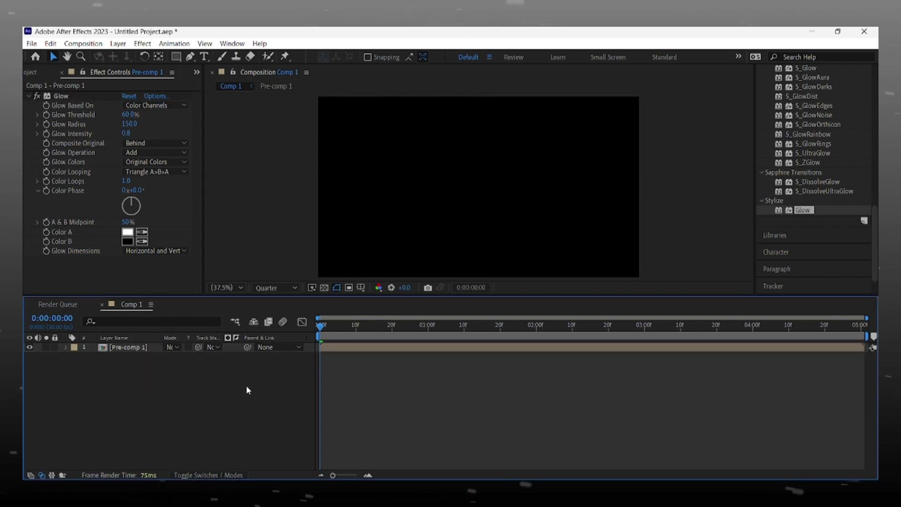
key("space")
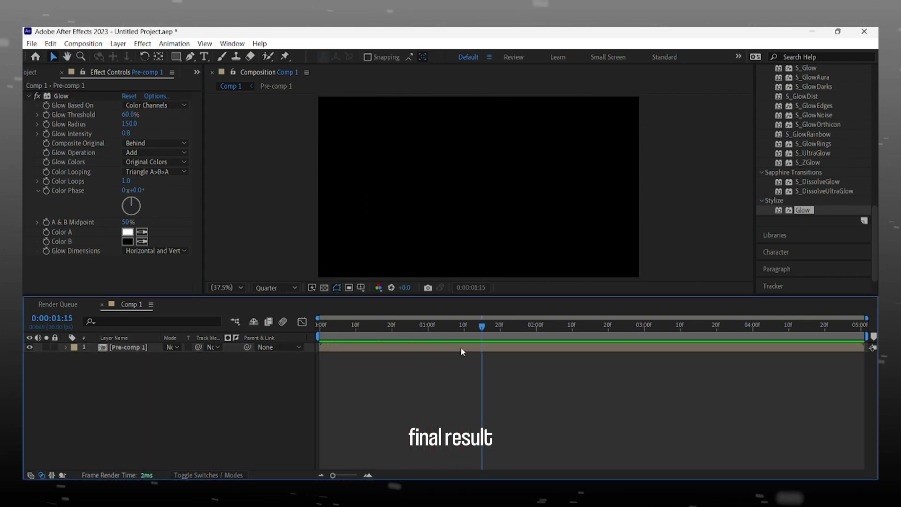
key("space")
left_click_drag(321, 325, 472, 360)
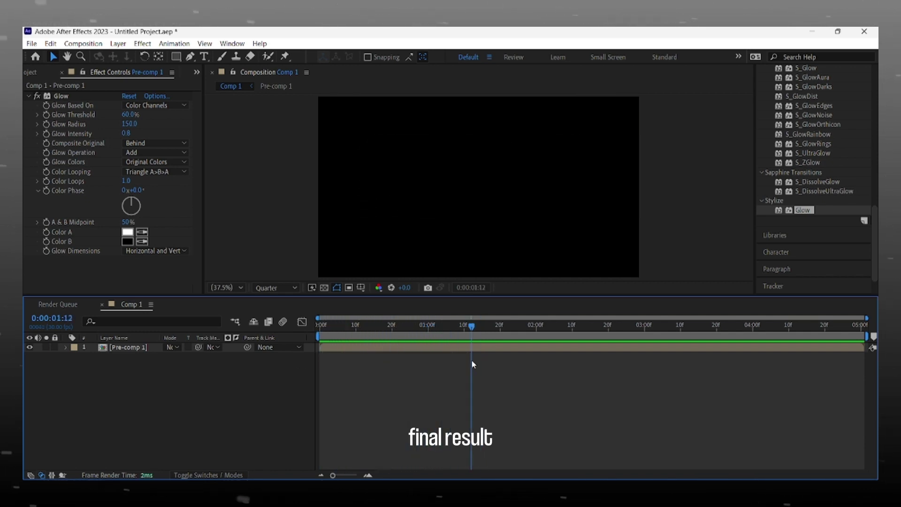